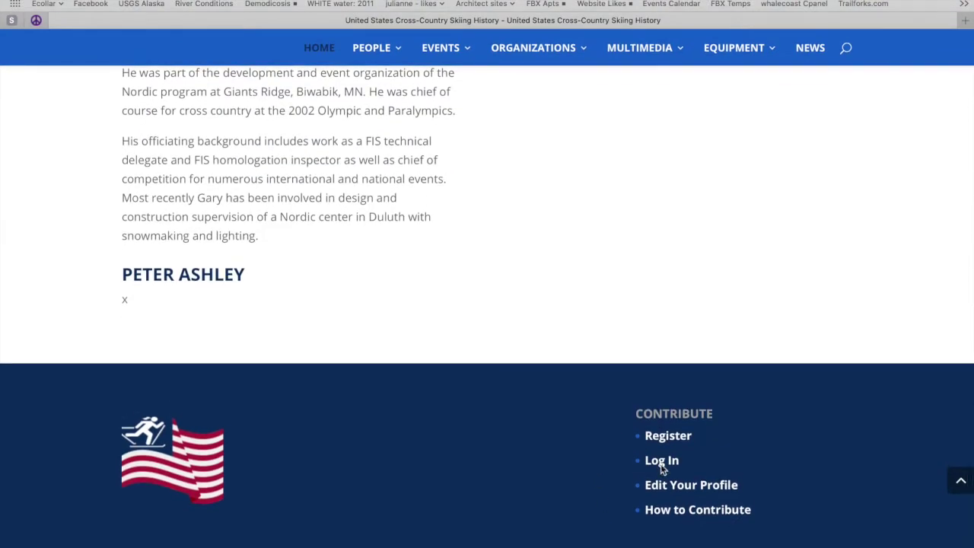
Step: Log in to the ski history site with the contributor username and saved password
{"action": "left_click", "coordinate": [662, 461]}
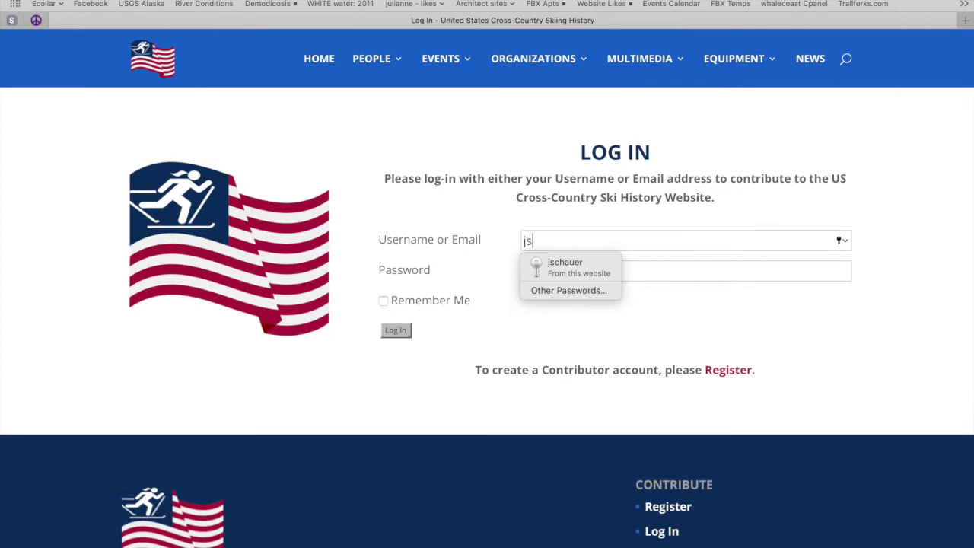
{"action": "left_click", "coordinate": [687, 272]}
{"action": "left_click", "coordinate": [609, 295]}
{"action": "left_click", "coordinate": [394, 332]}
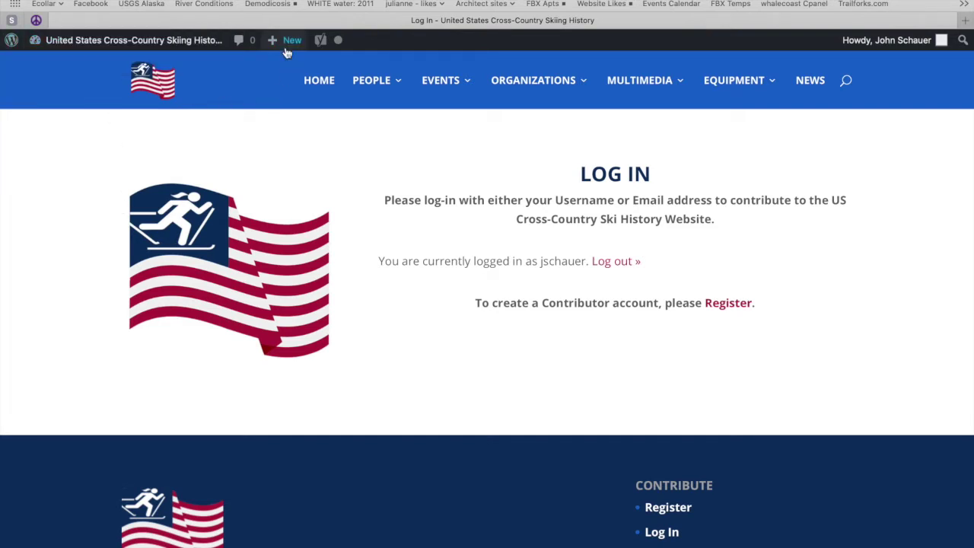
Step: Start a new post from the + New menu and look over the Categories box
{"action": "mouse_move", "coordinate": [289, 44]}
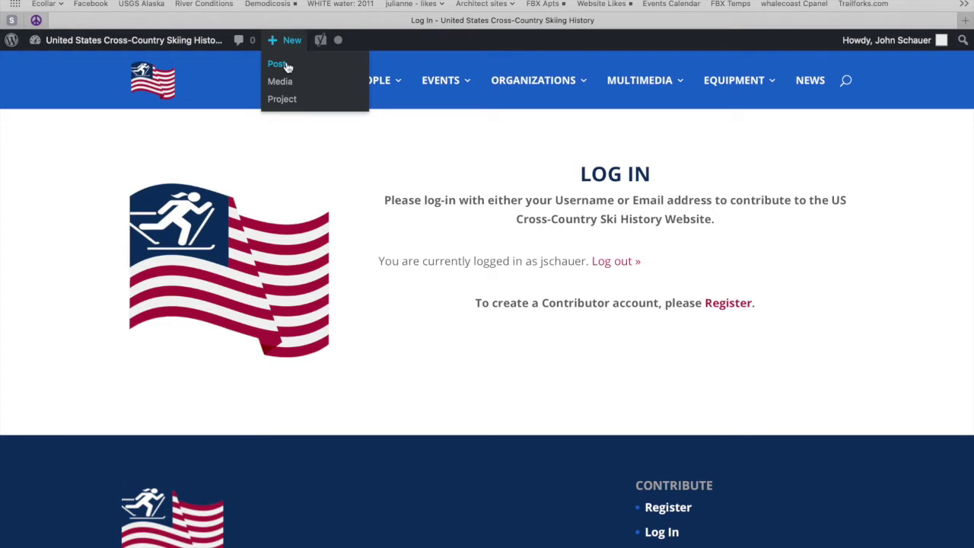
{"action": "left_click", "coordinate": [286, 65]}
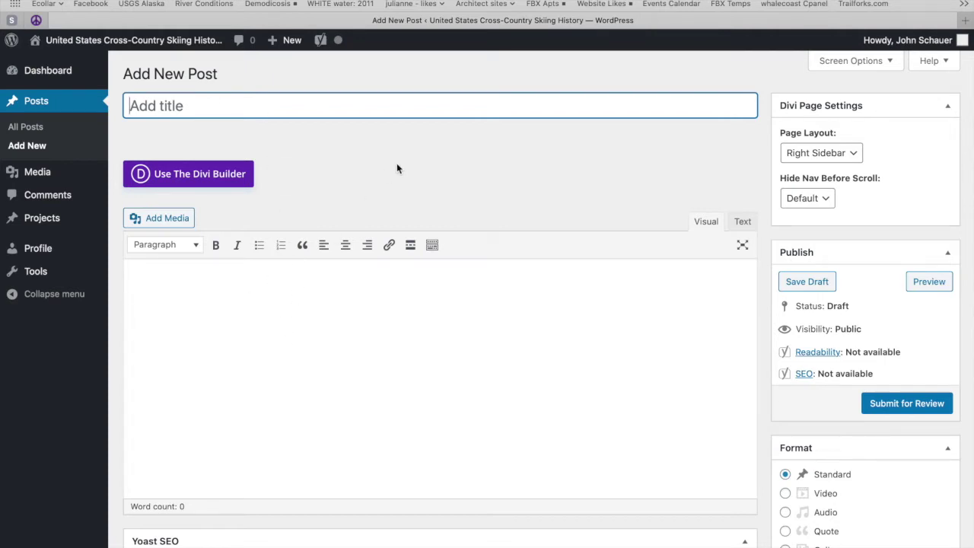
{"action": "scroll", "coordinate": [660, 252], "scroll_direction": "down", "scroll_amount": 1}
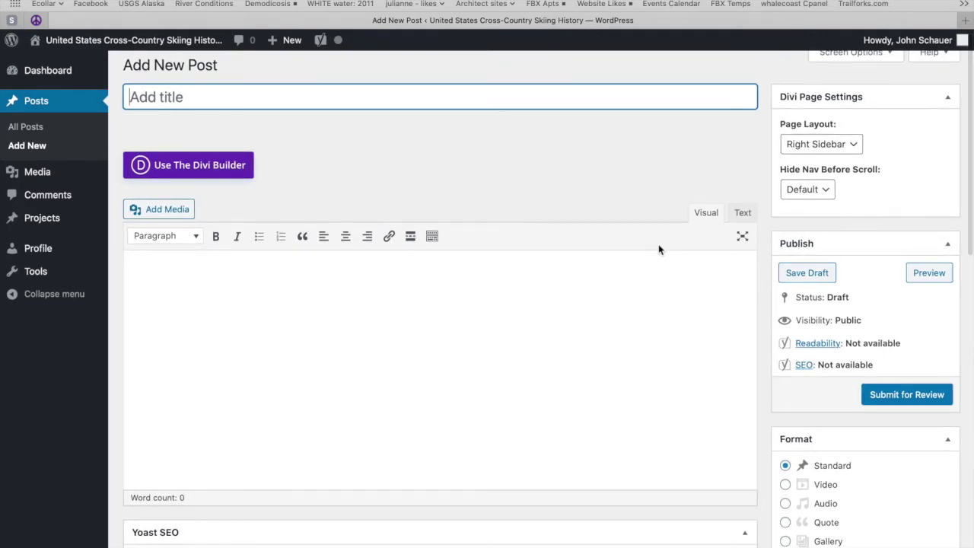
{"action": "scroll", "coordinate": [660, 249], "scroll_direction": "down", "scroll_amount": 10}
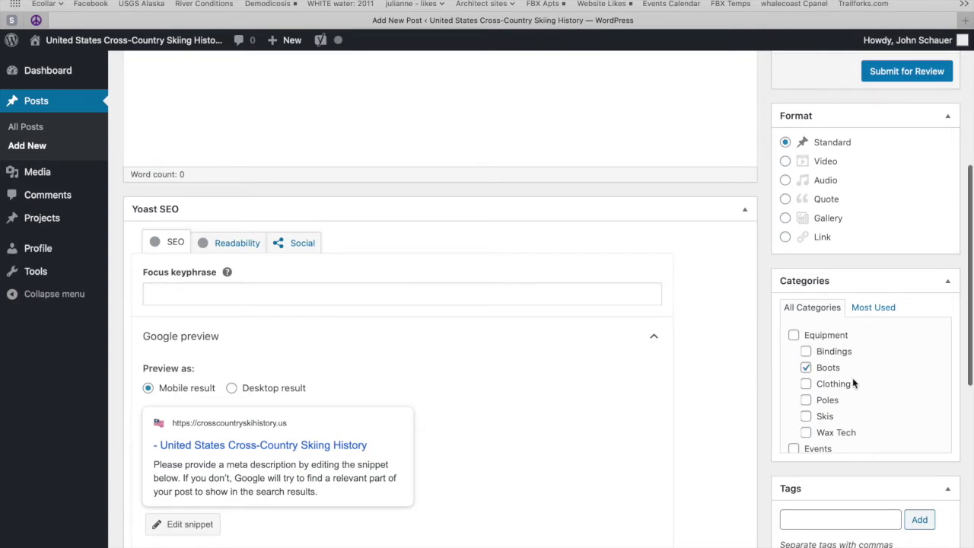
{"action": "scroll", "coordinate": [852, 377], "scroll_direction": "down", "scroll_amount": 5}
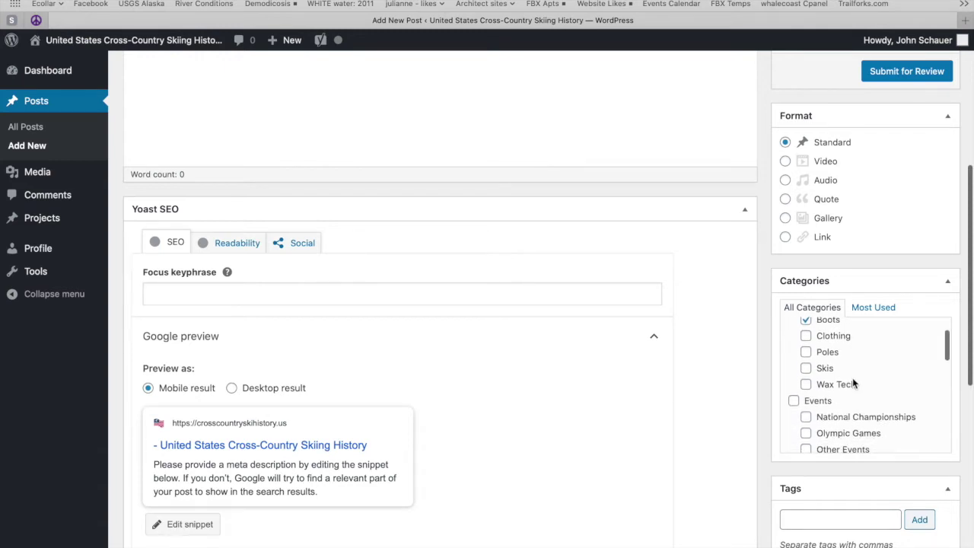
{"action": "scroll", "coordinate": [852, 378], "scroll_direction": "down", "scroll_amount": 6}
{"action": "scroll", "coordinate": [852, 377], "scroll_direction": "up", "scroll_amount": 10}
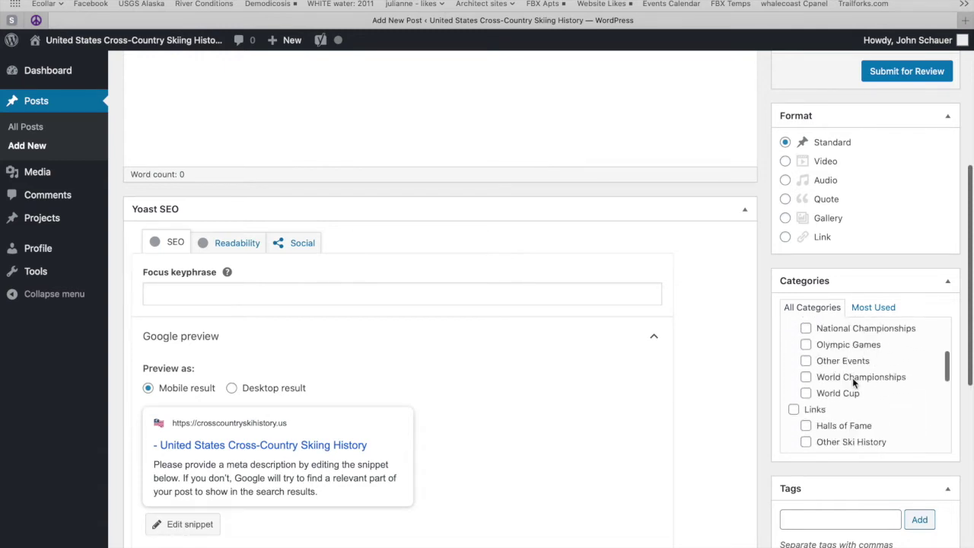
{"action": "scroll", "coordinate": [720, 339], "scroll_direction": "up", "scroll_amount": 5}
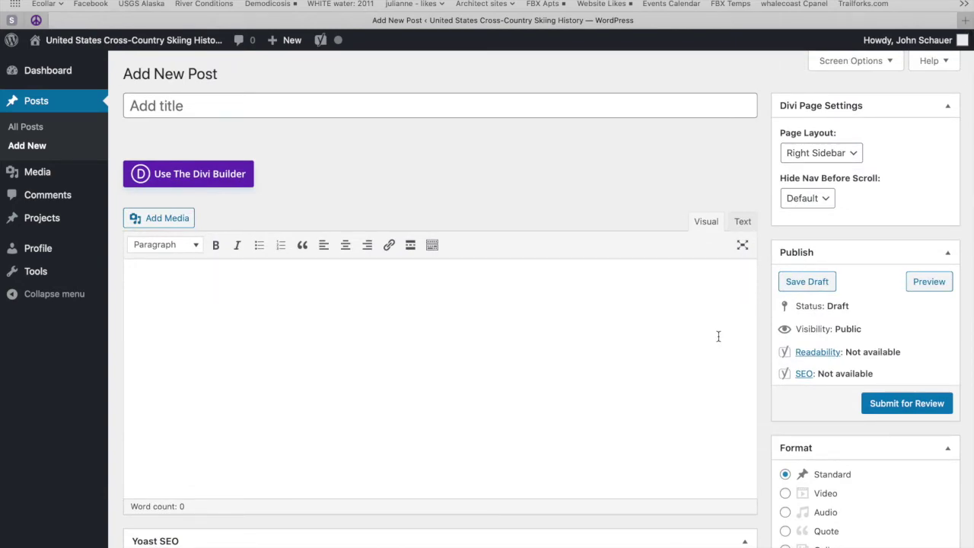
Step: Copy the heading 'Adidas Suomi Ski Boots' from Word into the post title
{"action": "key", "text": "super+Tab"}
{"action": "left_click_drag", "start_coordinate": [311, 93], "coordinate": [165, 96]}
{"action": "key", "text": "super+c"}
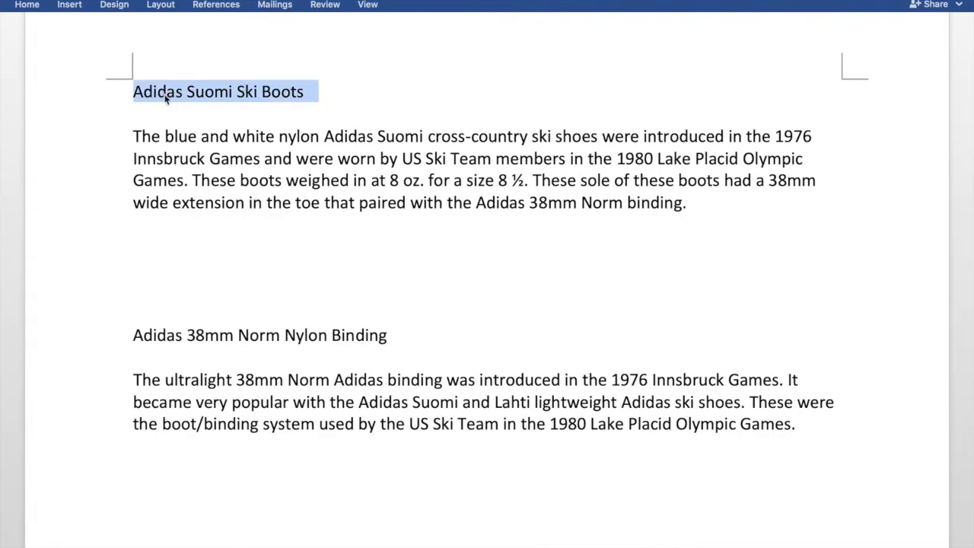
{"action": "key", "text": "super+Tab"}
{"action": "left_click", "coordinate": [152, 105]}
{"action": "key", "text": "super+v"}
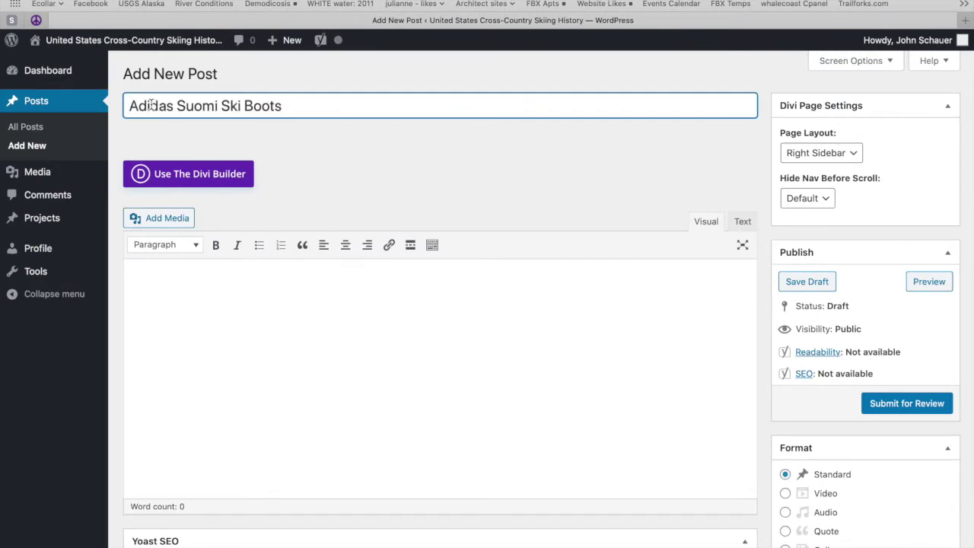
Step: Copy the Adidas Suomi description paragraph from Word into the post body
{"action": "key", "text": "super+Tab"}
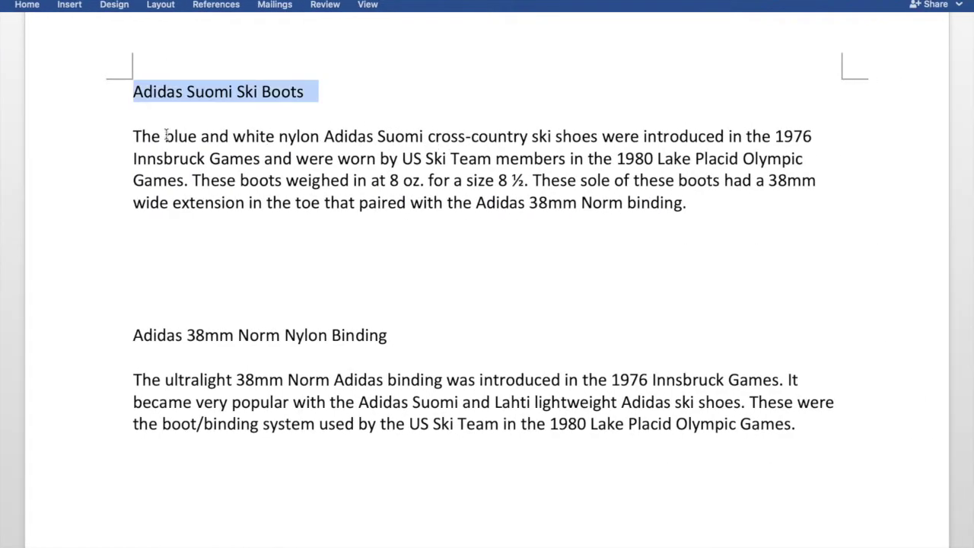
{"action": "left_click", "coordinate": [136, 136]}
{"action": "left_click_drag", "start_coordinate": [137, 136], "coordinate": [693, 203]}
{"action": "key", "text": "super+c"}
{"action": "key", "text": "super+Tab"}
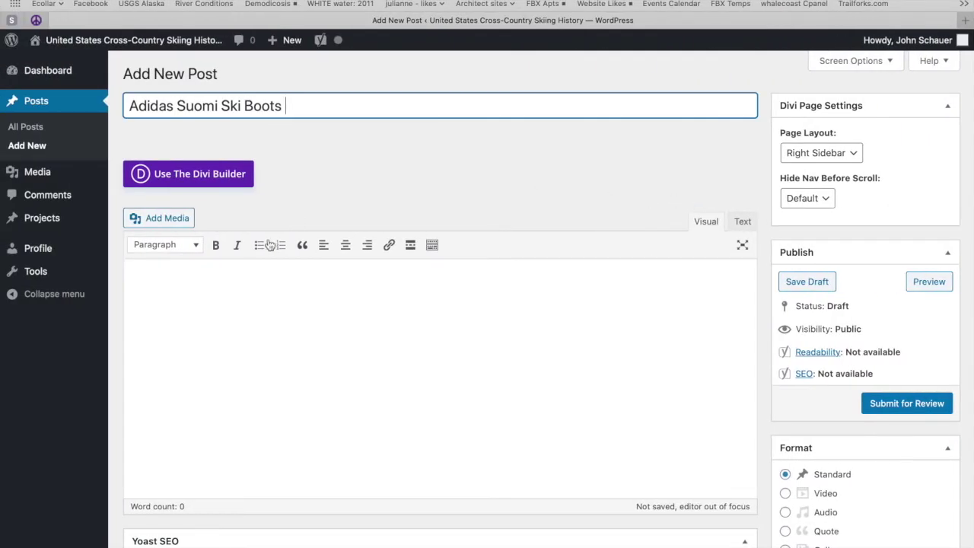
{"action": "left_click", "coordinate": [144, 284]}
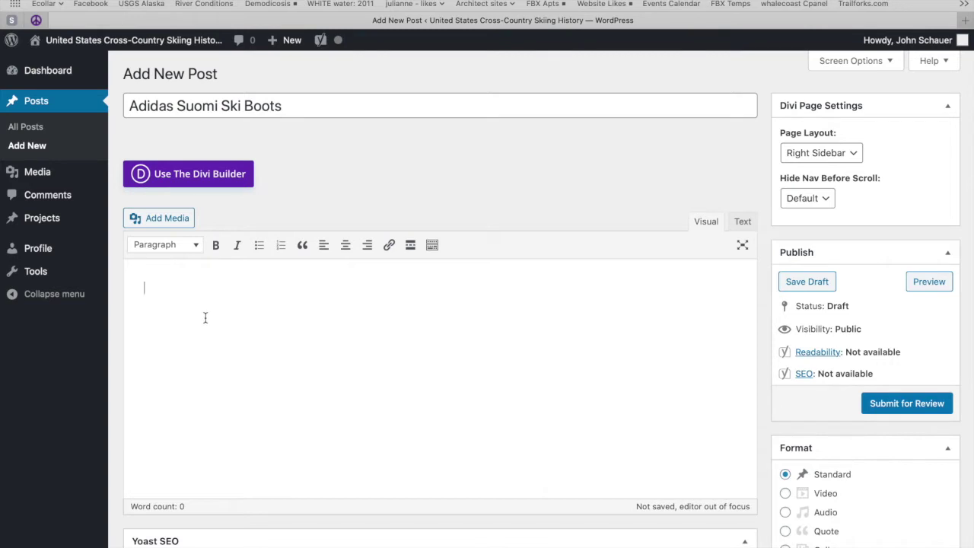
{"action": "key", "text": "super+v"}
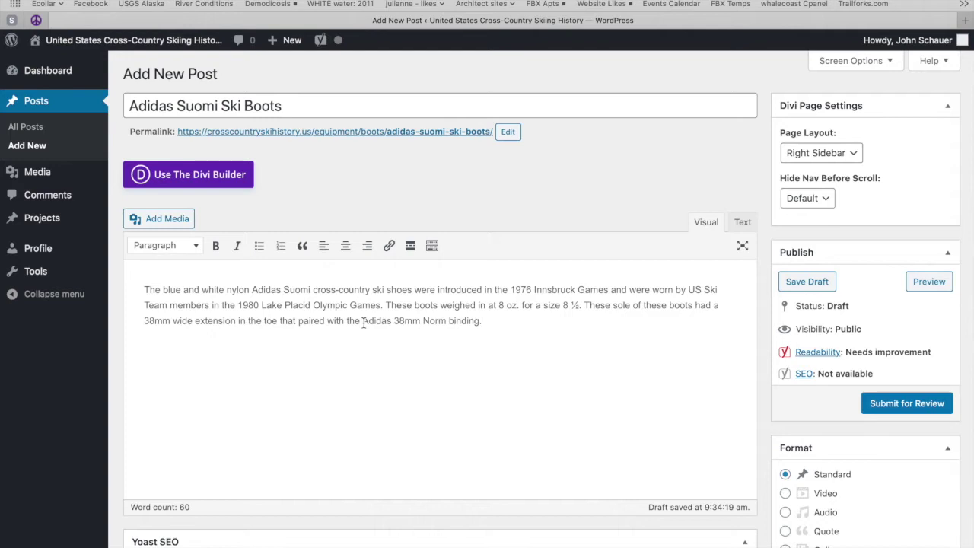
{"action": "left_click_drag", "start_coordinate": [363, 320], "coordinate": [482, 321]}
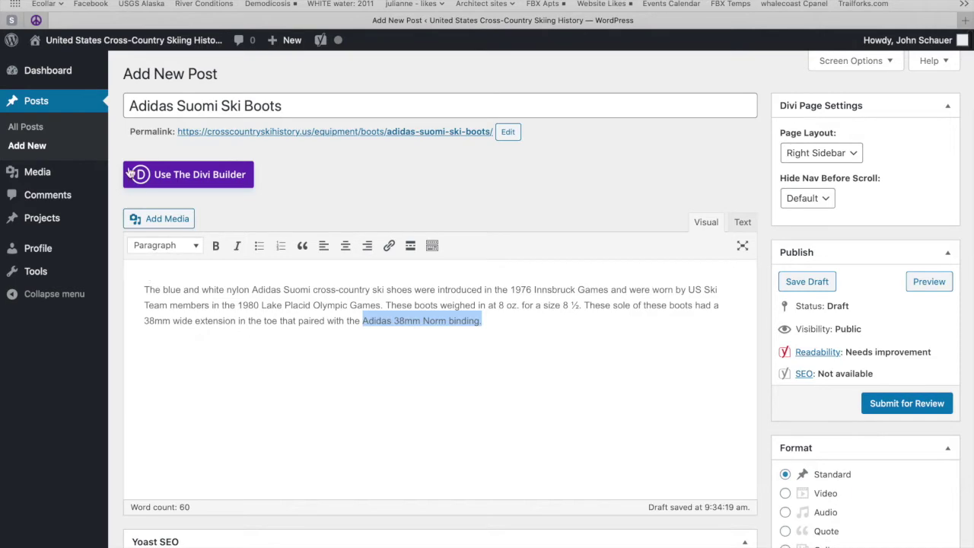
{"action": "scroll", "coordinate": [363, 376], "scroll_direction": "down", "scroll_amount": 10}
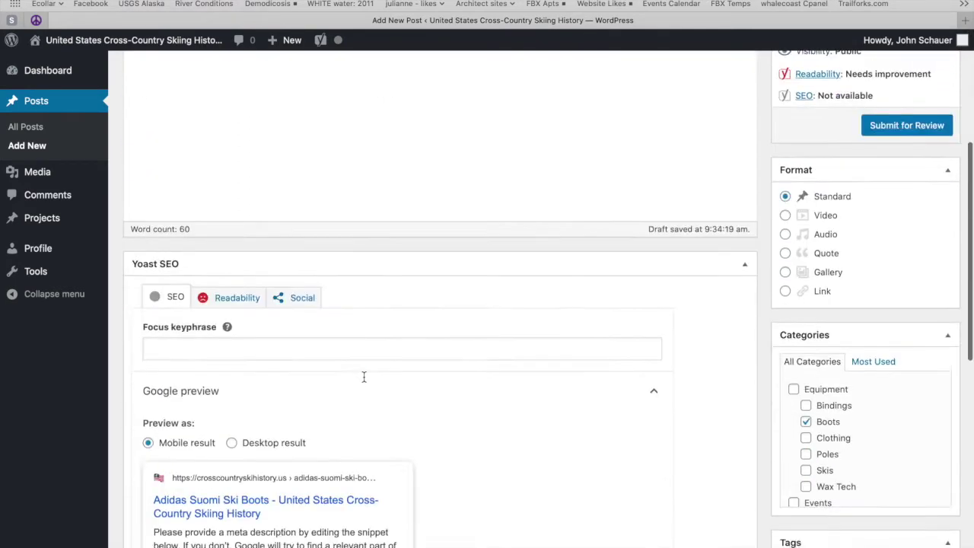
{"action": "scroll", "coordinate": [491, 391], "scroll_direction": "down", "scroll_amount": 6}
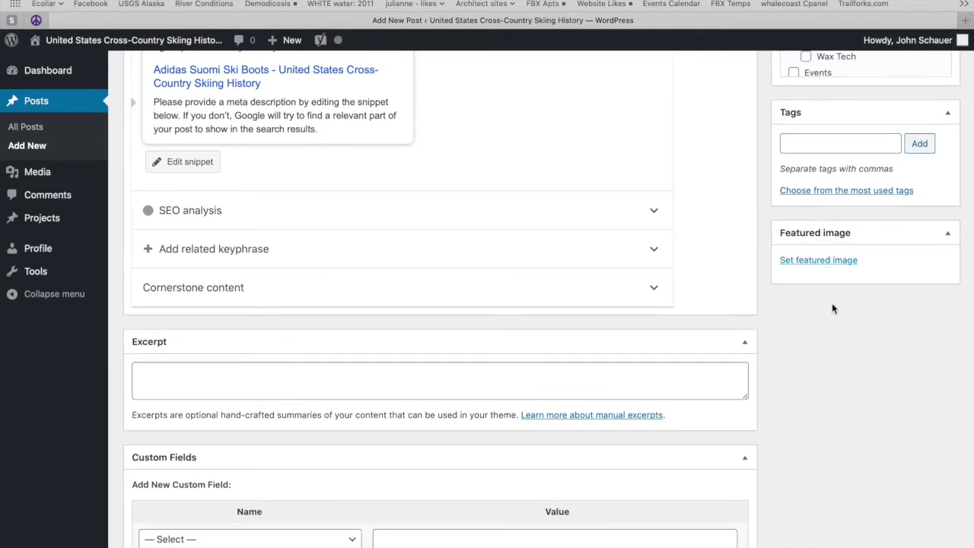
Step: Upload adidas-norm-38-system-and-suomi-ski-shoes-20160118-3.png as a featured image candidate
{"action": "left_click", "coordinate": [811, 262]}
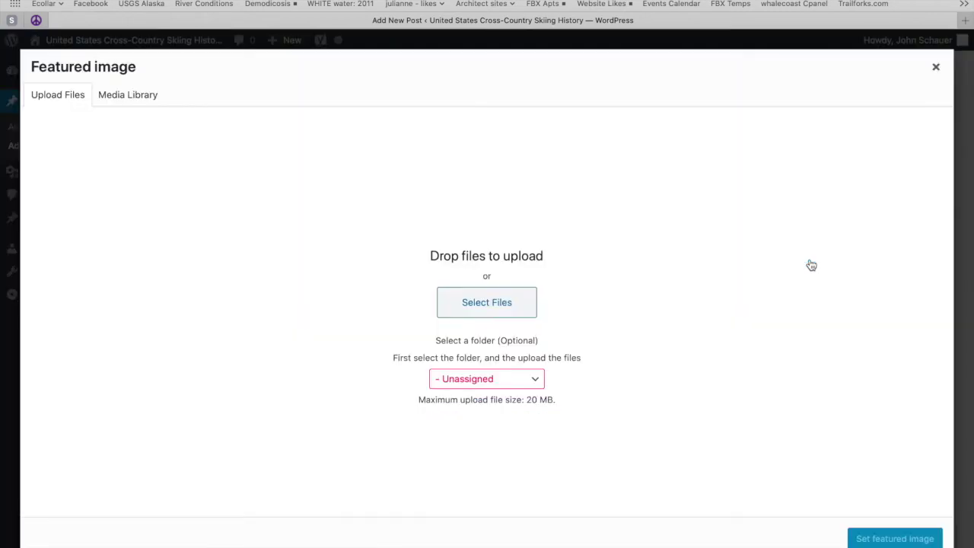
{"action": "left_click", "coordinate": [530, 300]}
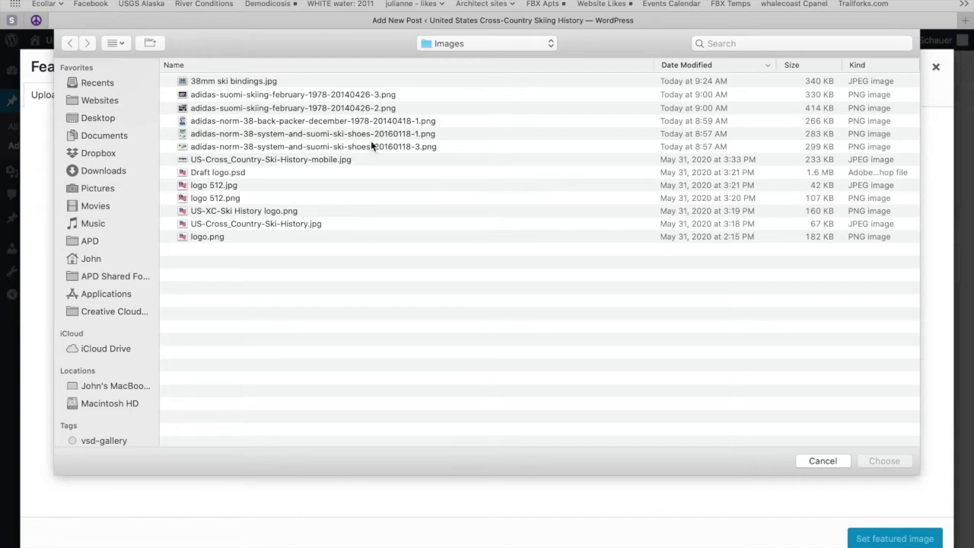
{"action": "left_click", "coordinate": [371, 147]}
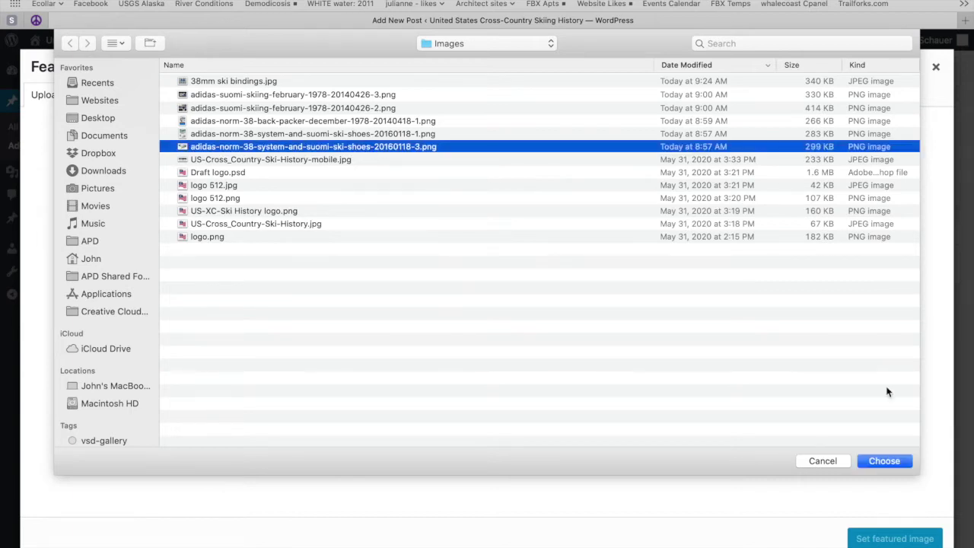
{"action": "left_click", "coordinate": [904, 461]}
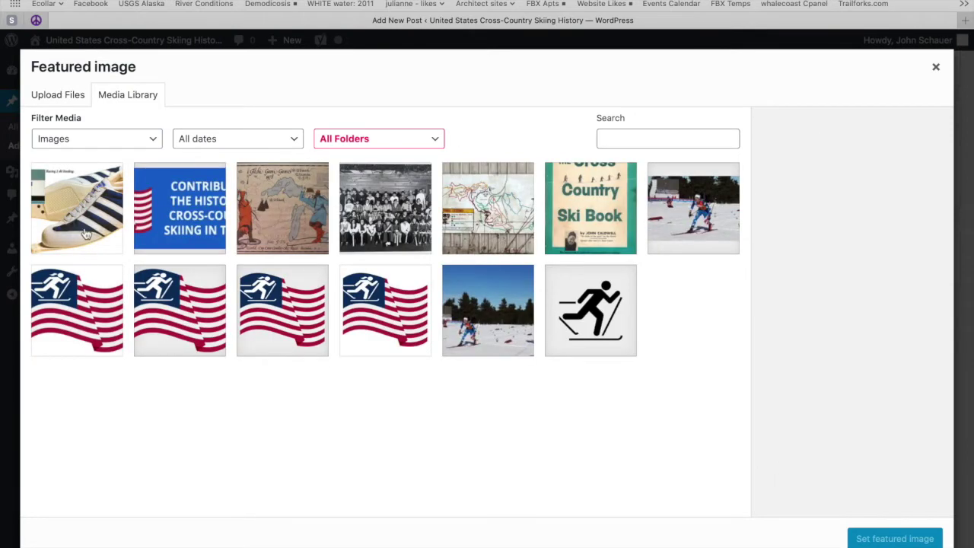
Step: Retitle the uploaded boot image 'adidas suomi ski shoe' and copy the title
{"action": "left_click", "coordinate": [75, 201]}
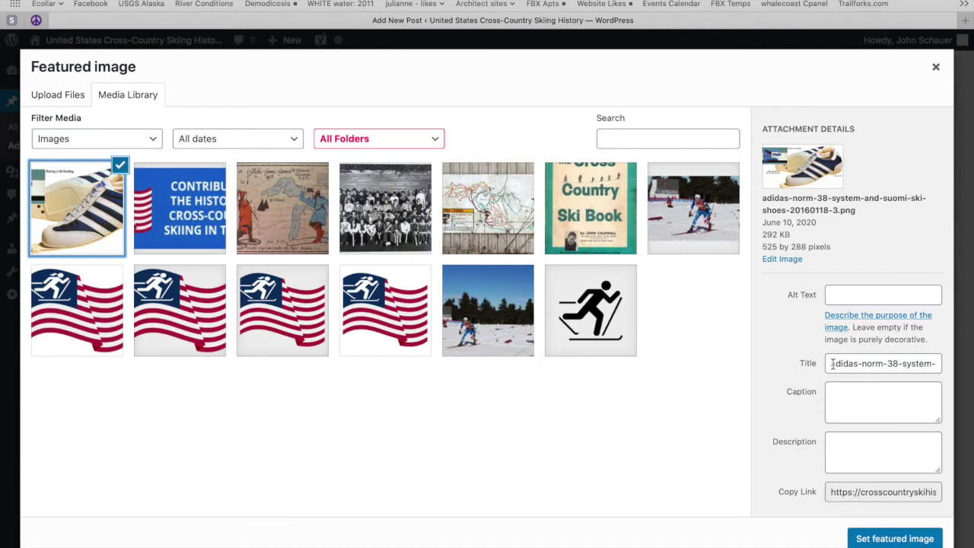
{"action": "left_click_drag", "start_coordinate": [828, 365], "coordinate": [772, 368]}
{"action": "triple_click", "coordinate": [836, 373]}
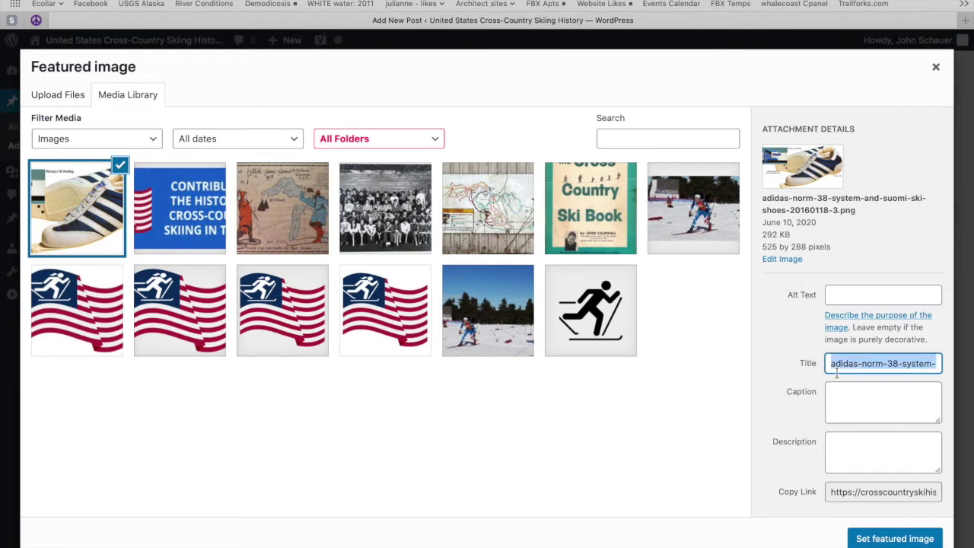
{"action": "left_click", "coordinate": [903, 362]}
{"action": "left_click_drag", "start_coordinate": [858, 363], "coordinate": [952, 368]}
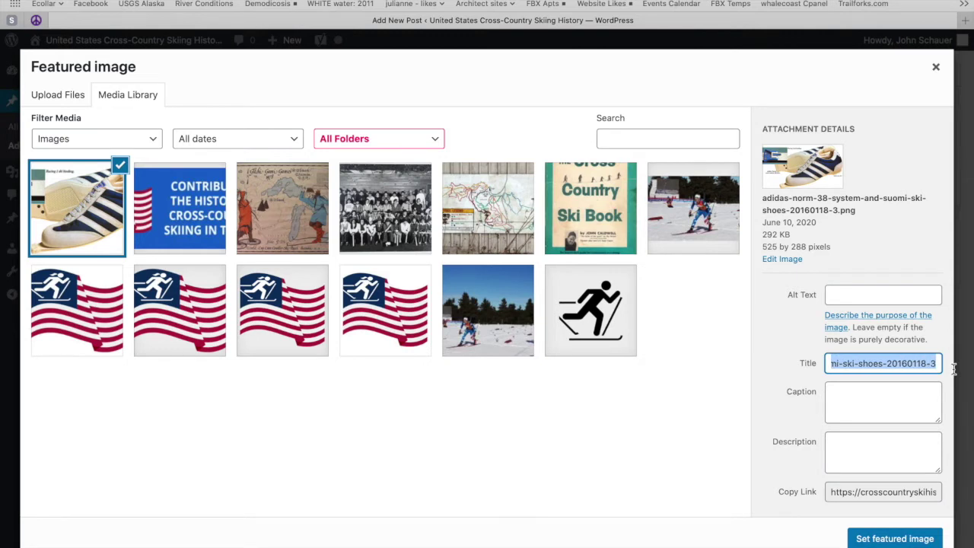
{"action": "key", "text": "BackSpace"}
{"action": "type", "text": "s"}
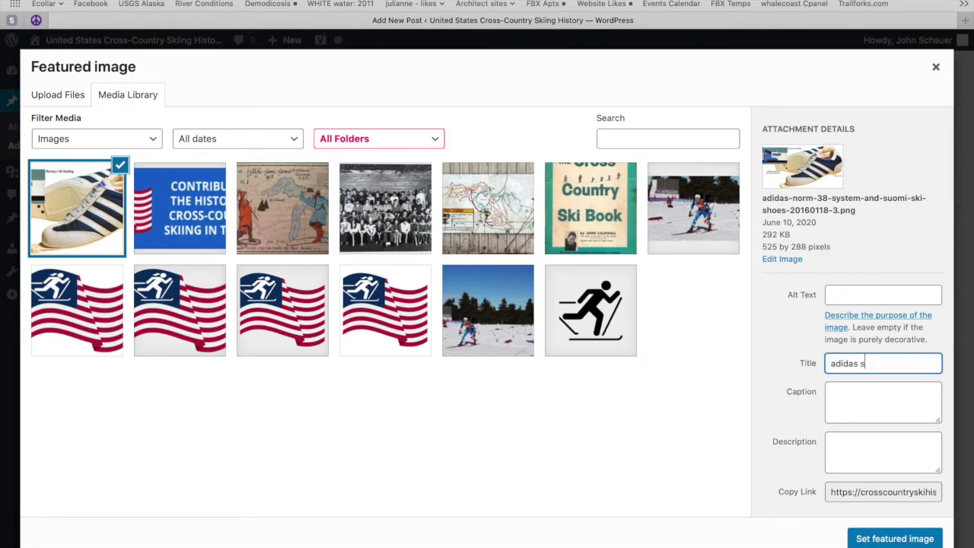
{"action": "type", "text": "uomi ski shoe"}
{"action": "triple_click", "coordinate": [894, 362]}
{"action": "key", "text": "super+c"}
Step: Paste the title as alt text, caption it 'Adidas Suomi boot', and set it as the featured image
{"action": "left_click", "coordinate": [862, 293]}
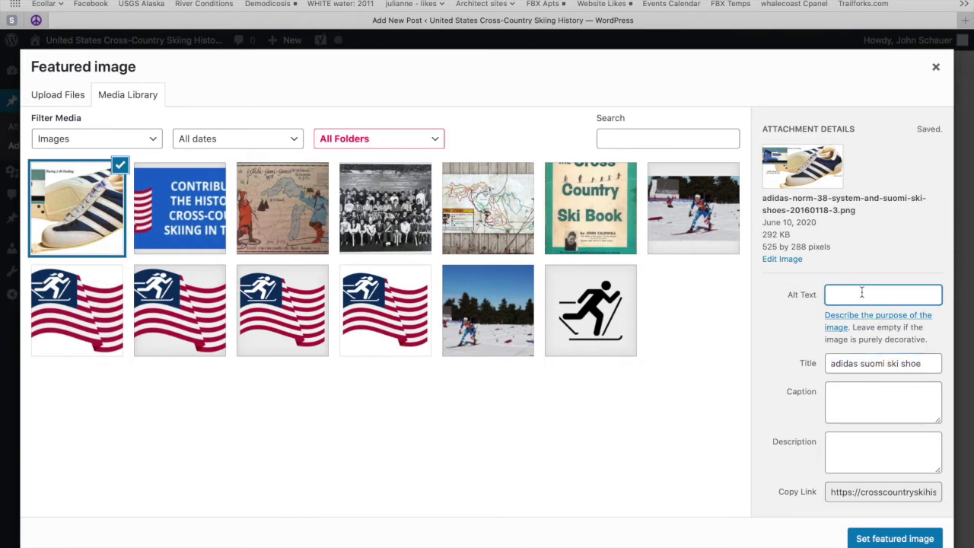
{"action": "key", "text": "super+v"}
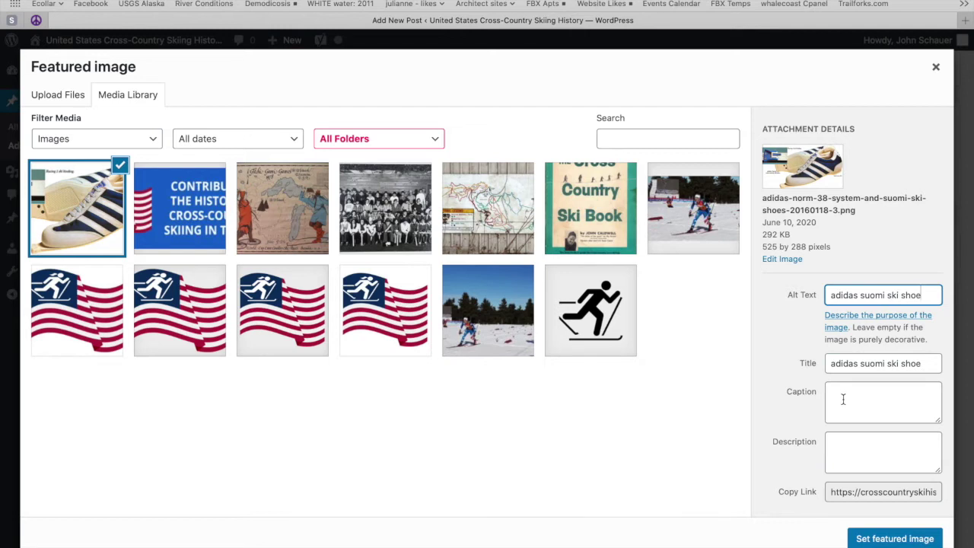
{"action": "left_click", "coordinate": [843, 400]}
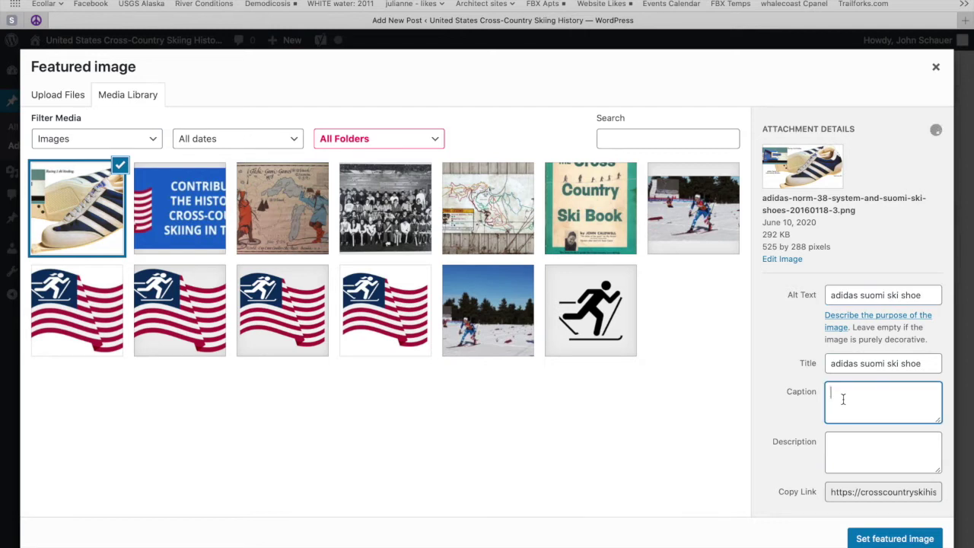
{"action": "type", "text": "Adidas Suomi boot"}
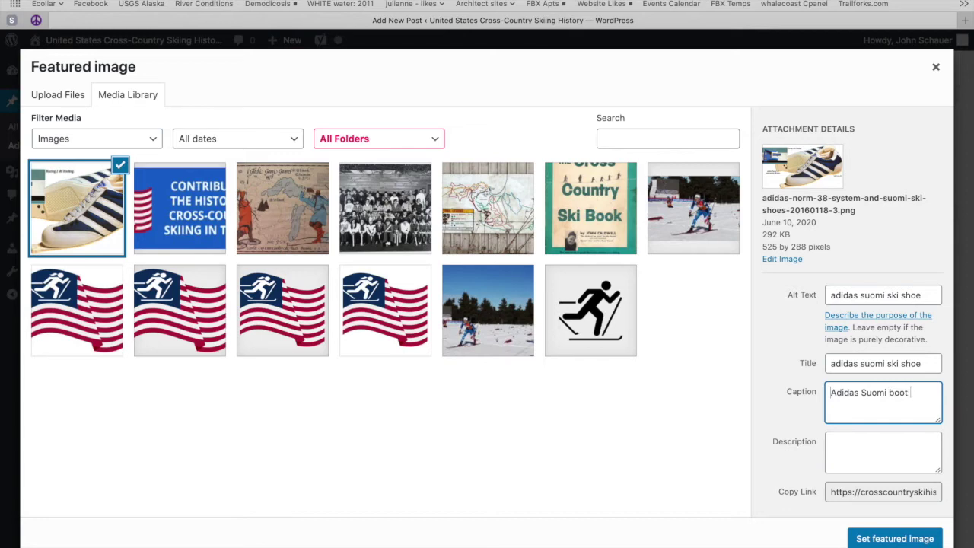
{"action": "left_click", "coordinate": [883, 540]}
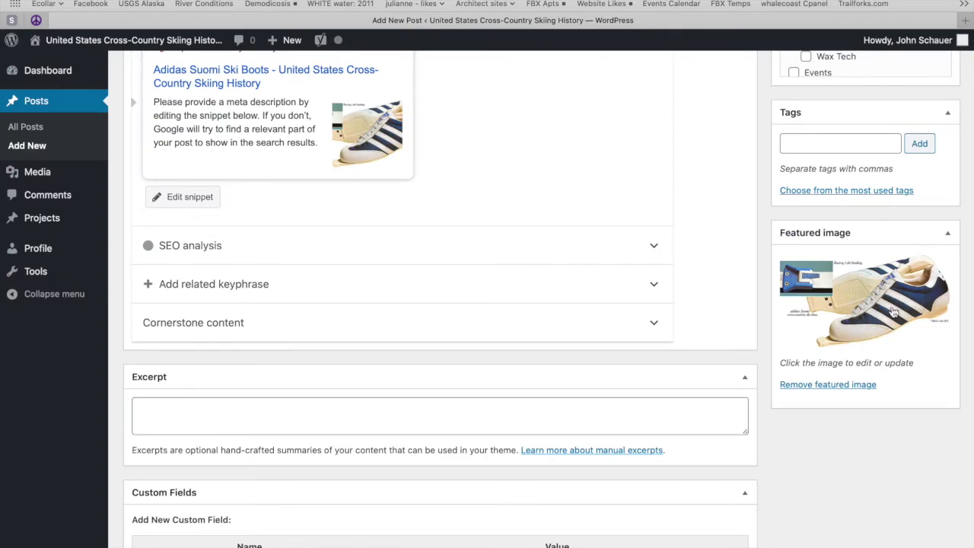
{"action": "scroll", "coordinate": [892, 310], "scroll_direction": "up", "scroll_amount": 10}
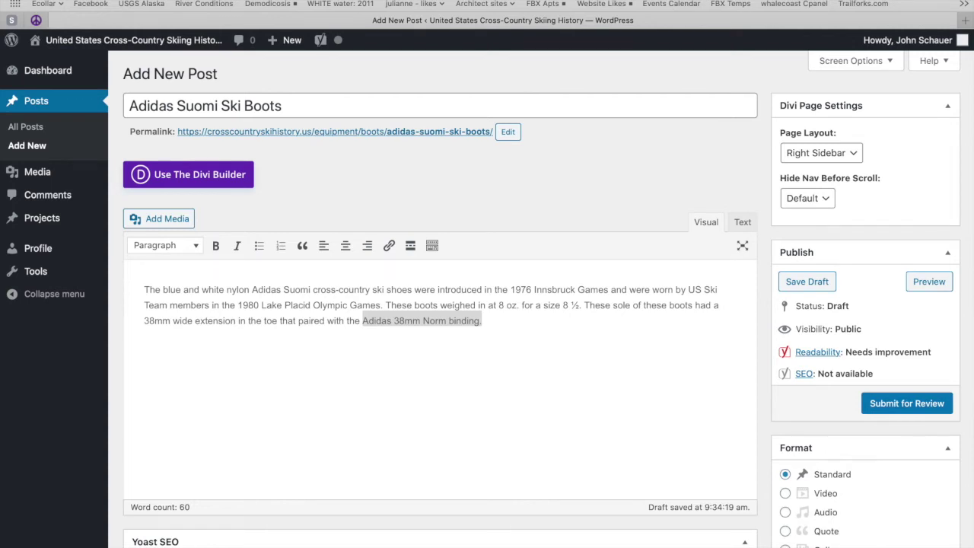
Step: Preview the Adidas Suomi Ski Boots draft in a new tab, then return to the editor
{"action": "left_click", "coordinate": [929, 282]}
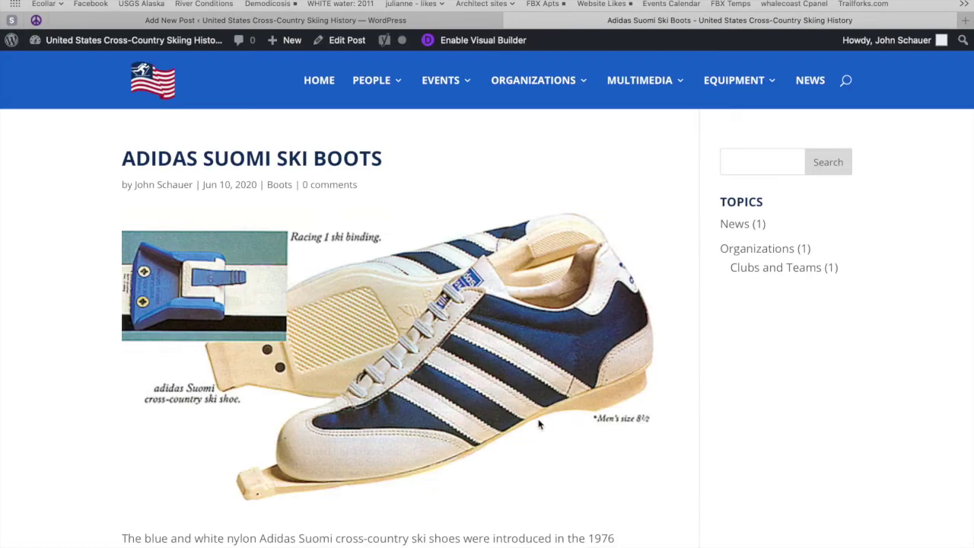
{"action": "scroll", "coordinate": [538, 423], "scroll_direction": "down", "scroll_amount": 5}
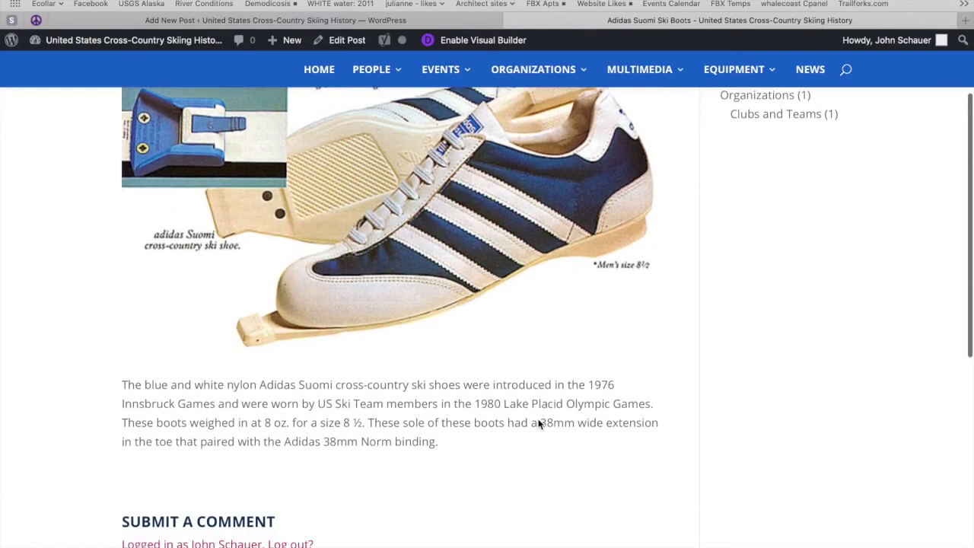
{"action": "scroll", "coordinate": [538, 424], "scroll_direction": "down", "scroll_amount": 3}
{"action": "scroll", "coordinate": [538, 423], "scroll_direction": "up", "scroll_amount": 8}
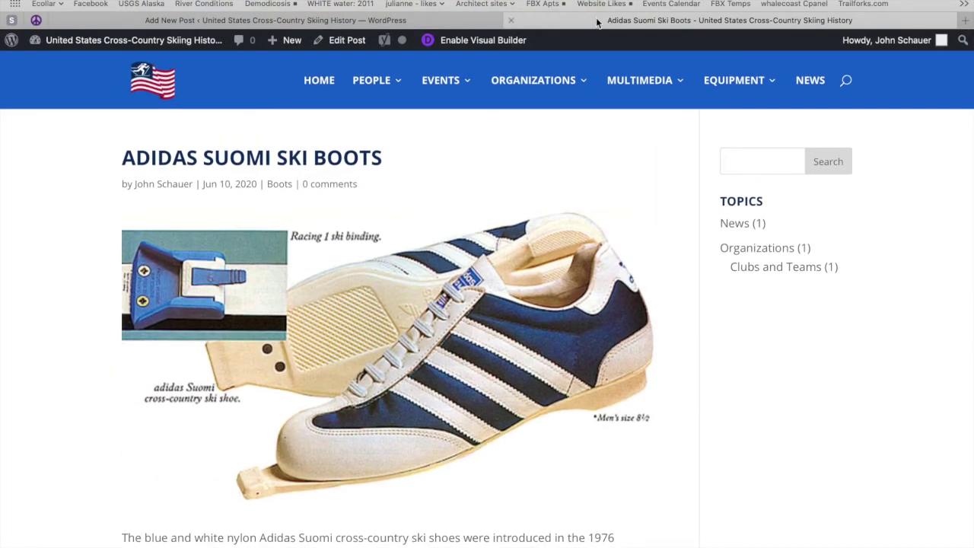
{"action": "left_click", "coordinate": [460, 24]}
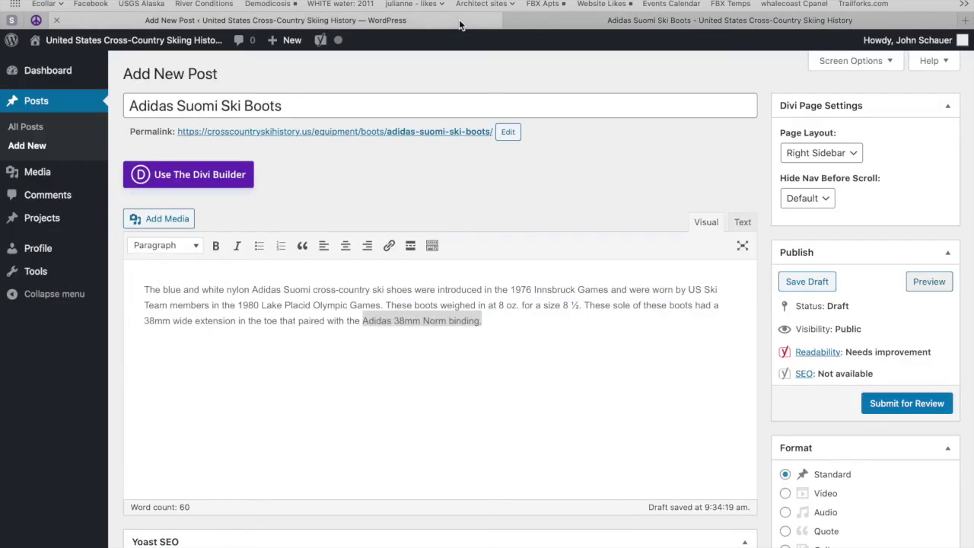
Step: Submit the Adidas Suomi Ski Boots post for review
{"action": "left_click", "coordinate": [907, 405]}
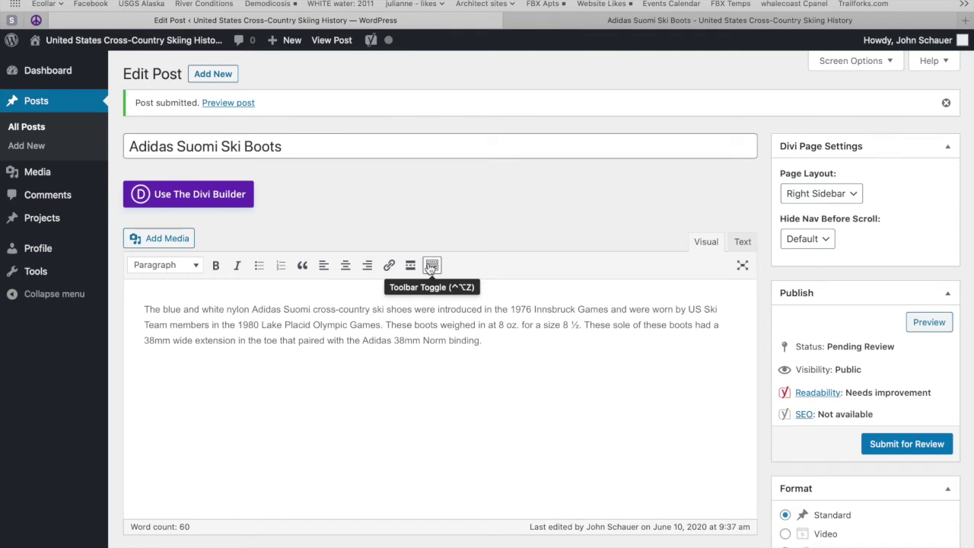
Step: Show the extra formatting toolbar and add a new line after the description paragraph
{"action": "left_click", "coordinate": [431, 266]}
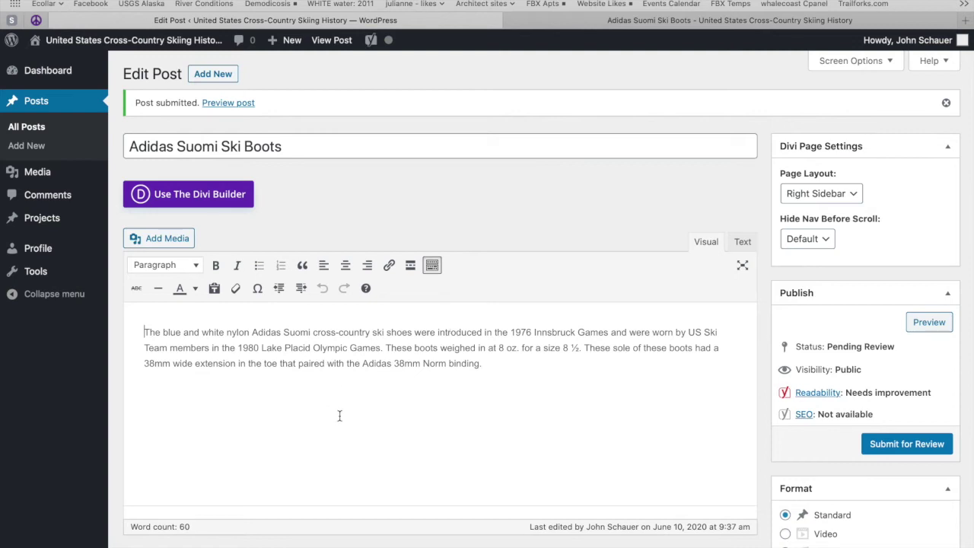
{"action": "left_click", "coordinate": [514, 365]}
{"action": "key", "text": "Return"}
Step: Type 'Awards won', format it as Heading 2, then delete the text, leaving an empty heading line
{"action": "type", "text": "A"}
{"action": "key", "text": "BackSpace"}
{"action": "type", "text": "Awa"}
{"action": "type", "text": "r"}
{"action": "key", "text": "BackSpace"}
{"action": "type", "text": "r"}
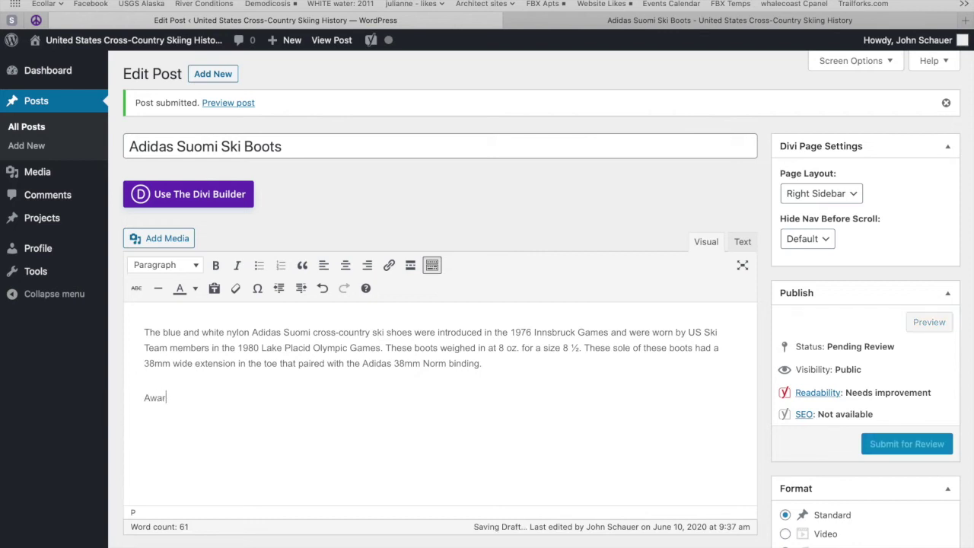
{"action": "type", "text": "ds won"}
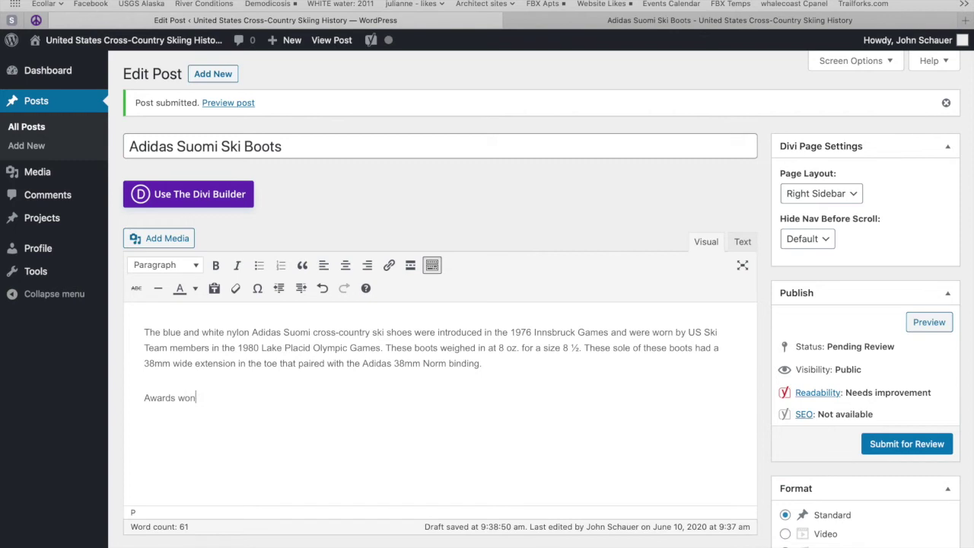
{"action": "left_click_drag", "start_coordinate": [198, 397], "coordinate": [138, 397]}
{"action": "left_click", "coordinate": [188, 267]}
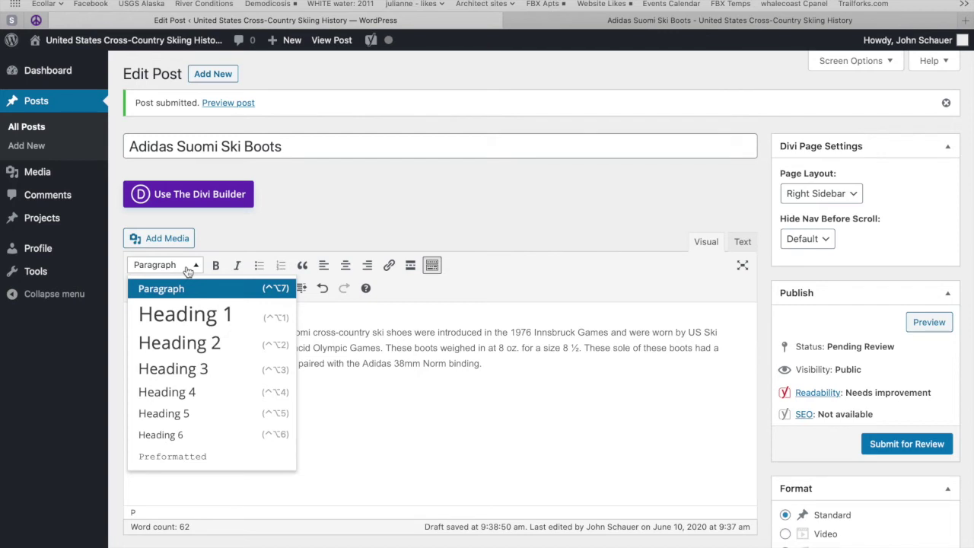
{"action": "left_click", "coordinate": [202, 347]}
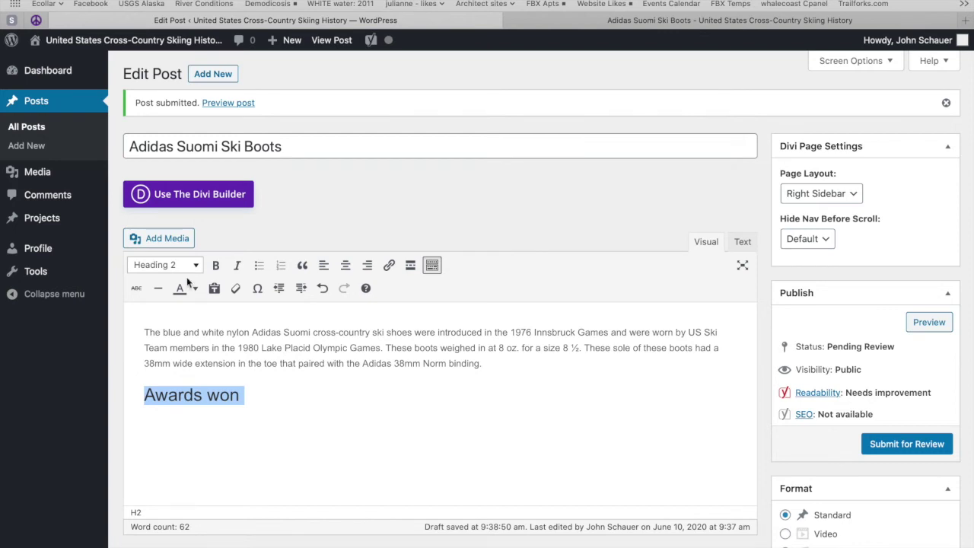
{"action": "left_click_drag", "start_coordinate": [247, 397], "coordinate": [138, 387]}
{"action": "key", "text": "BackSpace"}
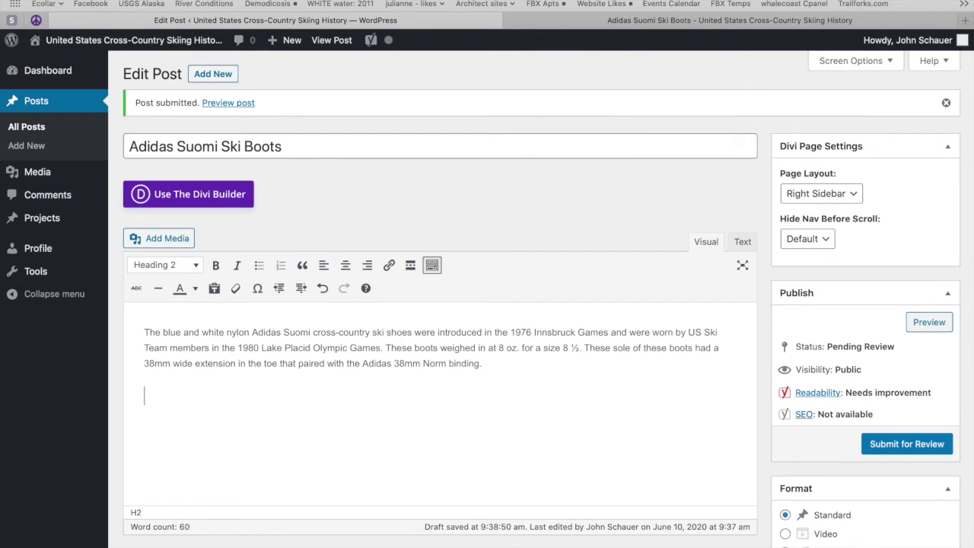
{"action": "left_click", "coordinate": [166, 241]}
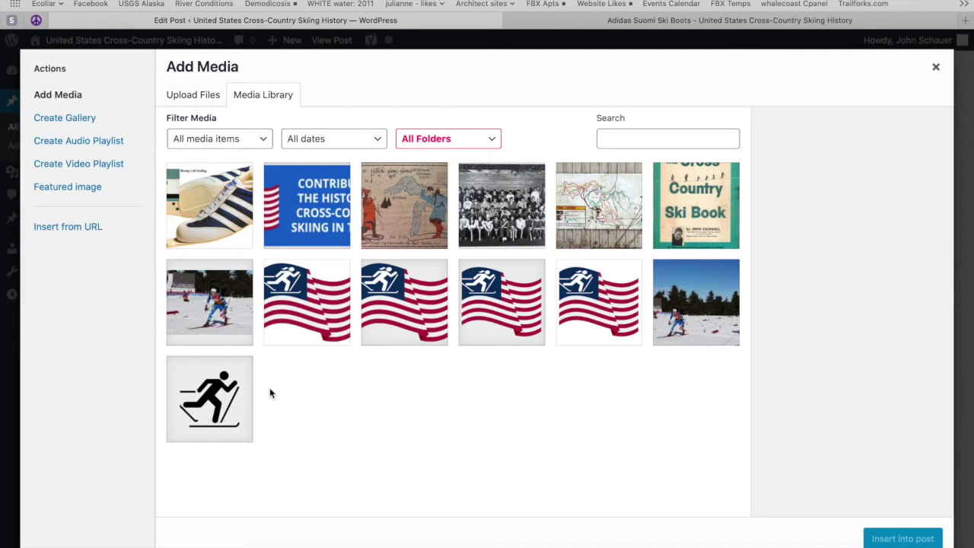
{"action": "left_click", "coordinate": [203, 104]}
{"action": "left_click", "coordinate": [543, 303]}
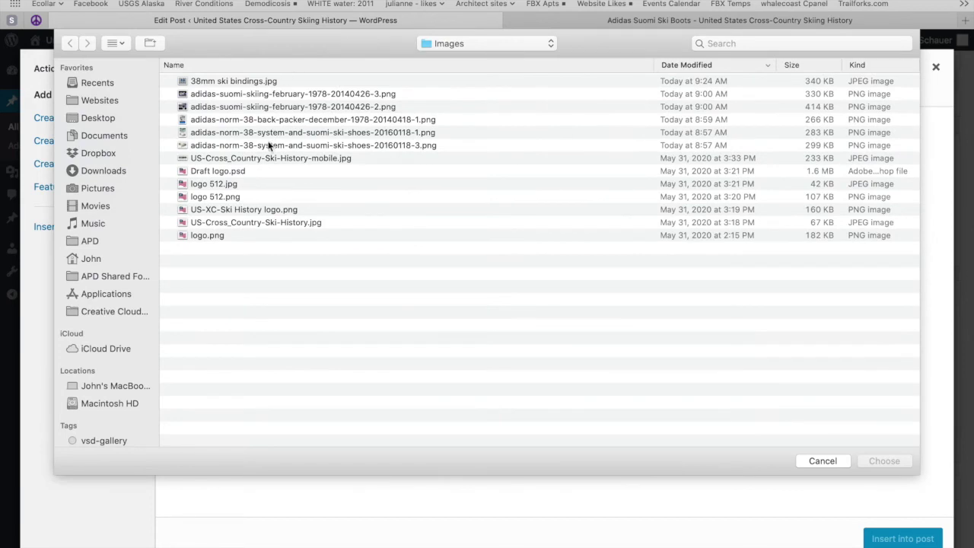
{"action": "left_click", "coordinate": [266, 133]}
{"action": "left_click", "coordinate": [266, 120], "text": "shift"}
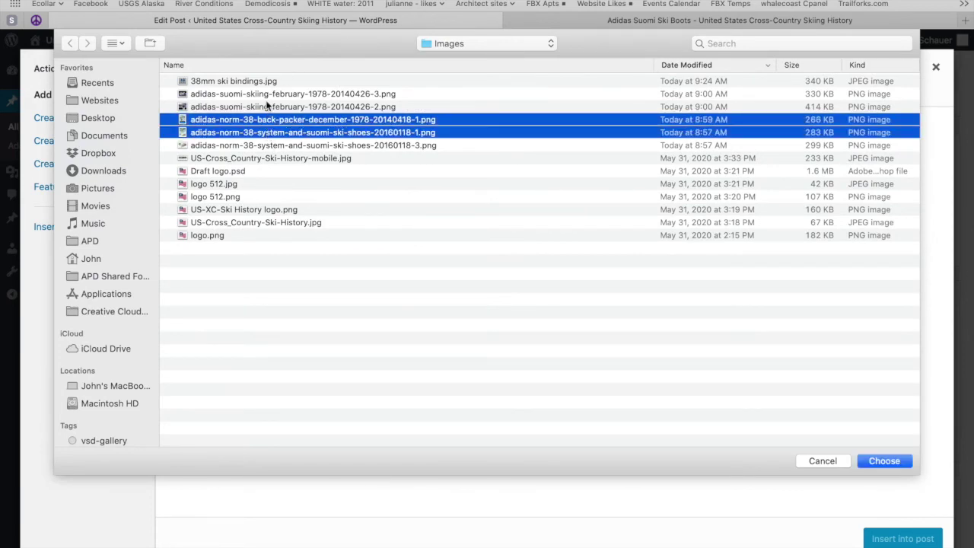
{"action": "left_click", "coordinate": [266, 106], "text": "shift"}
{"action": "left_click", "coordinate": [266, 94], "text": "shift"}
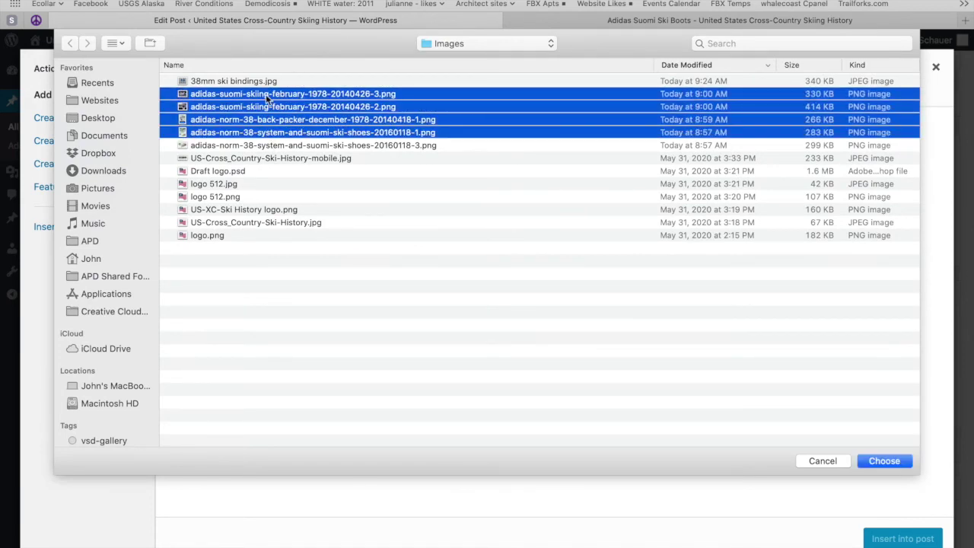
{"action": "left_click", "coordinate": [896, 460]}
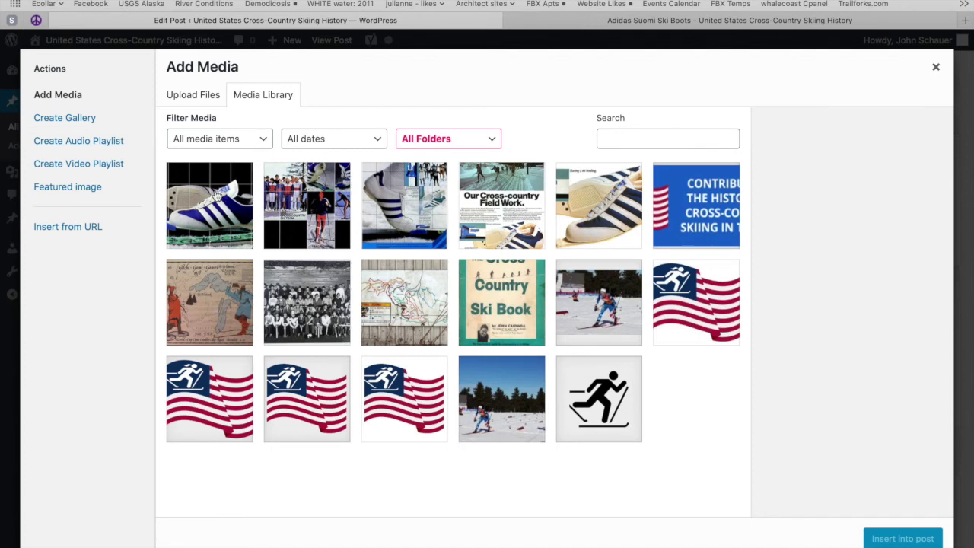
Step: Caption the blue boot image 'Adidas Suomi Boot from a 1978 Advertisement' and insert it into the post
{"action": "left_click", "coordinate": [219, 204]}
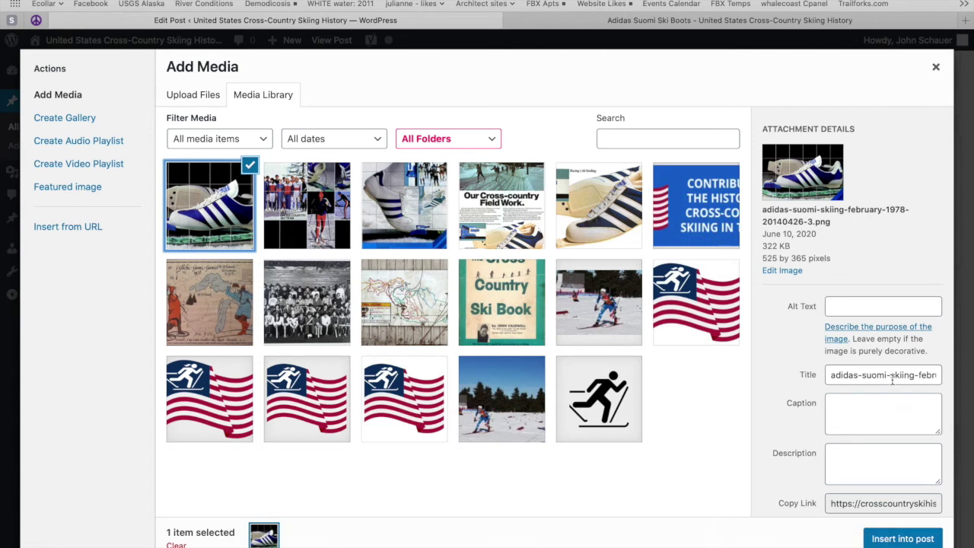
{"action": "left_click", "coordinate": [853, 411]}
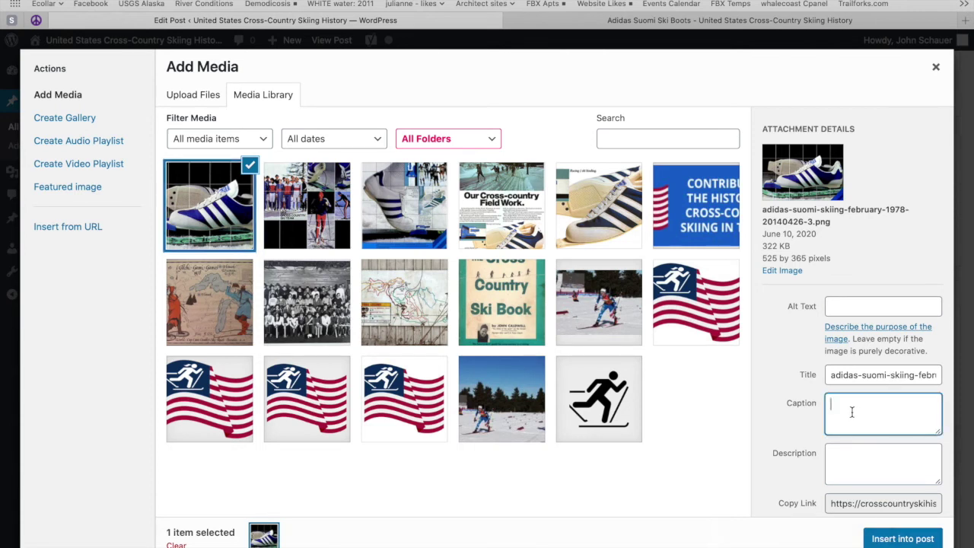
{"action": "type", "text": "Adidas Suomi Boo"}
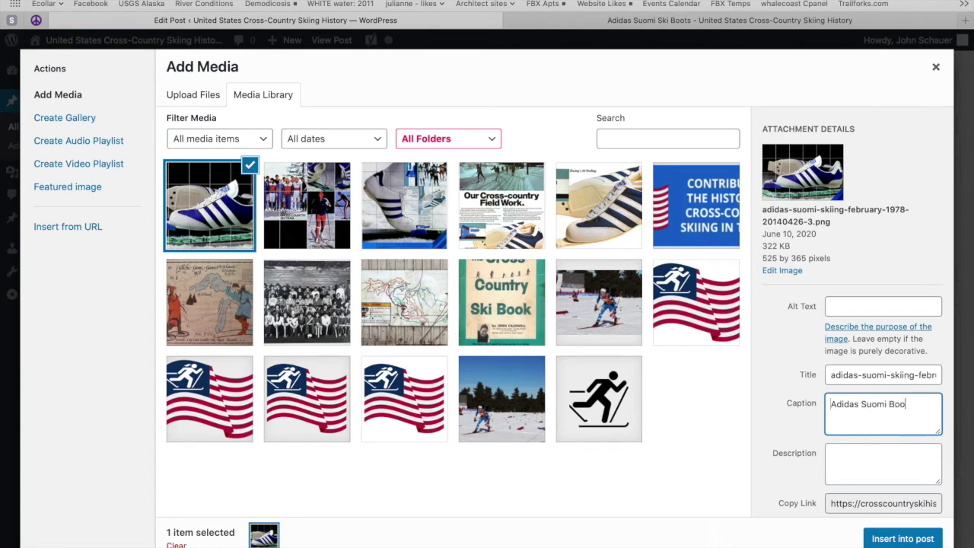
{"action": "type", "text": "t from a"}
{"action": "type", "text": "1978 Advertisement"}
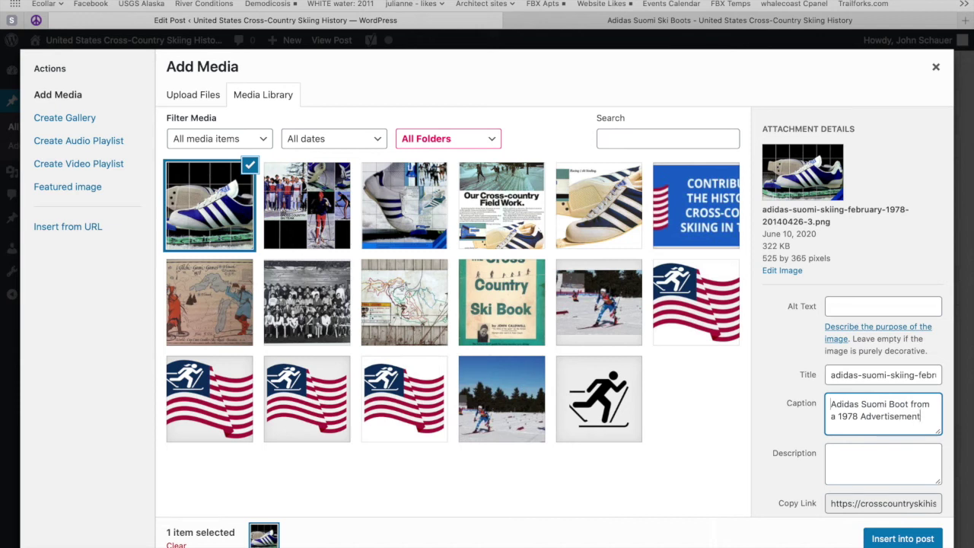
{"action": "left_click", "coordinate": [893, 540]}
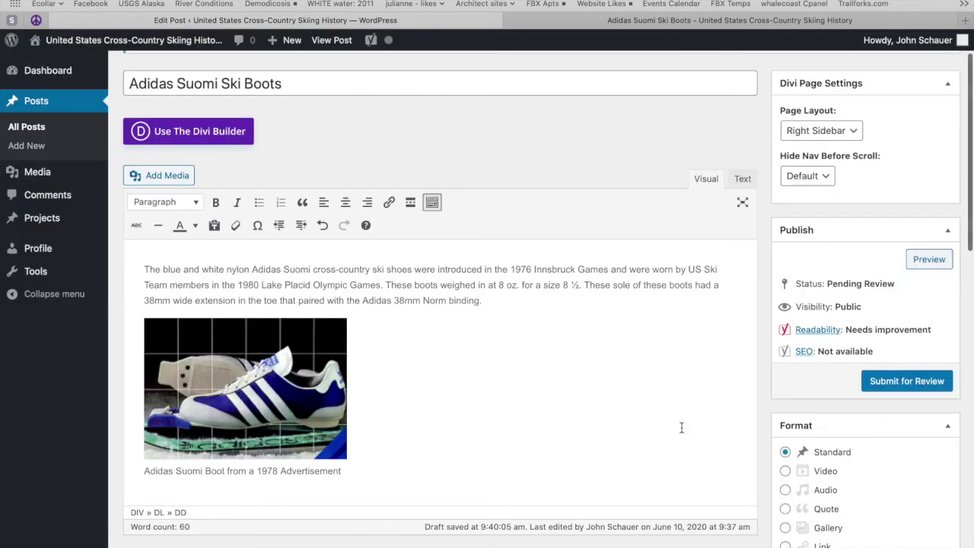
Step: Center the captioned boot image below the description and resubmit the post for review
{"action": "left_click", "coordinate": [297, 385]}
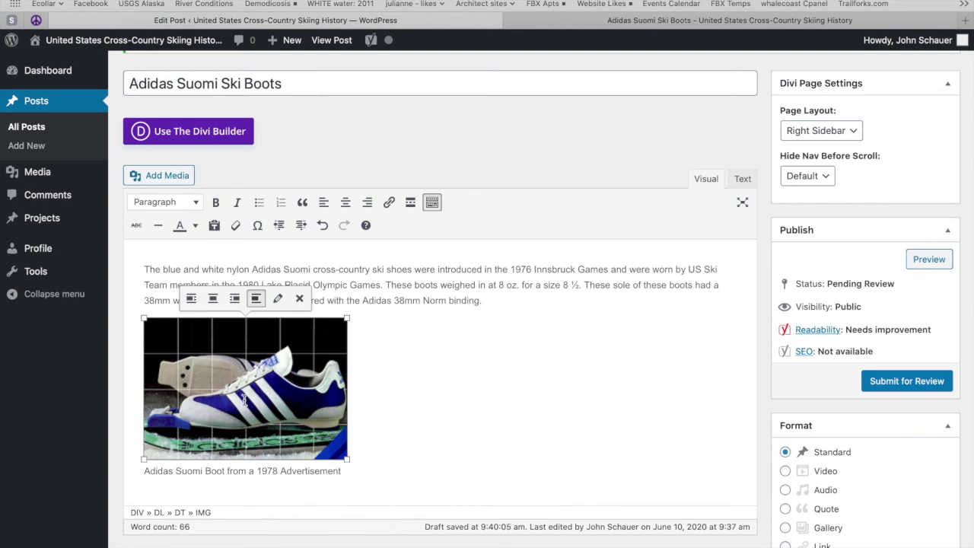
{"action": "left_click", "coordinate": [214, 300]}
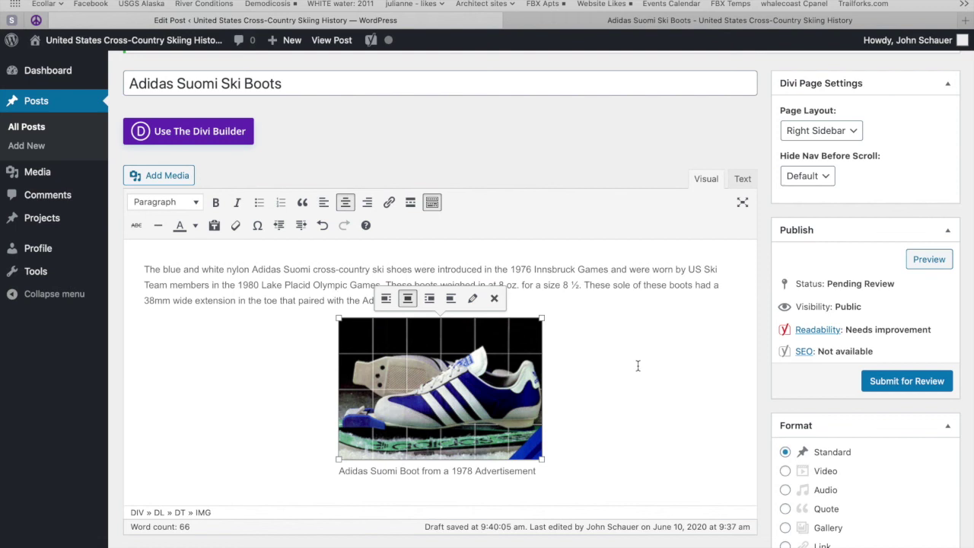
{"action": "left_click", "coordinate": [912, 391]}
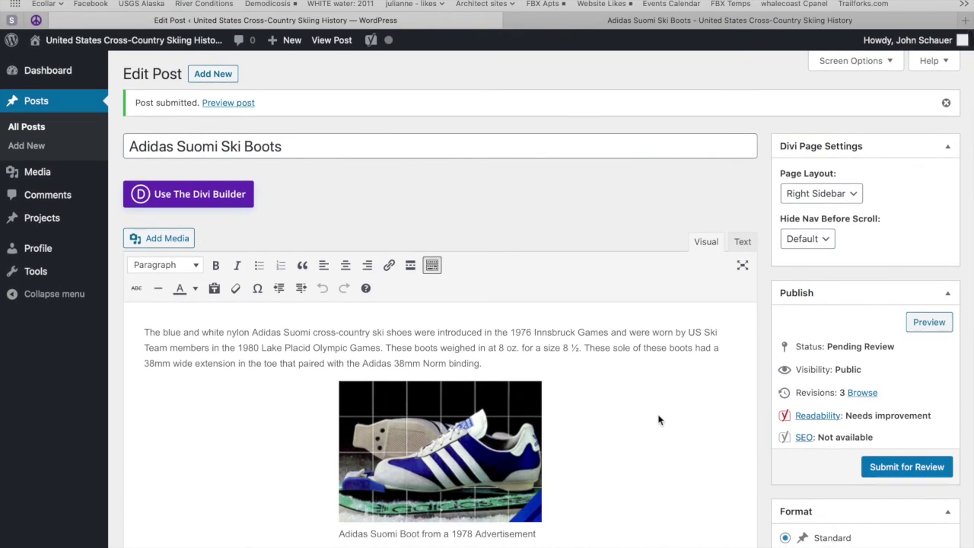
Step: Preview the Adidas Suomi Ski Boots post in a new tab and look through it, including the Multimedia and Equipment menus
{"action": "left_click", "coordinate": [230, 103]}
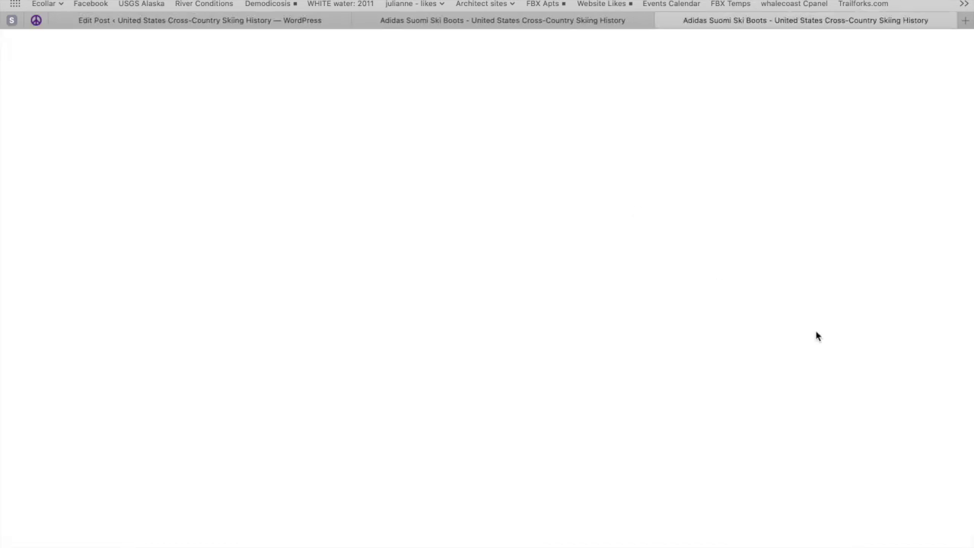
{"action": "scroll", "coordinate": [572, 442], "scroll_direction": "down", "scroll_amount": 5}
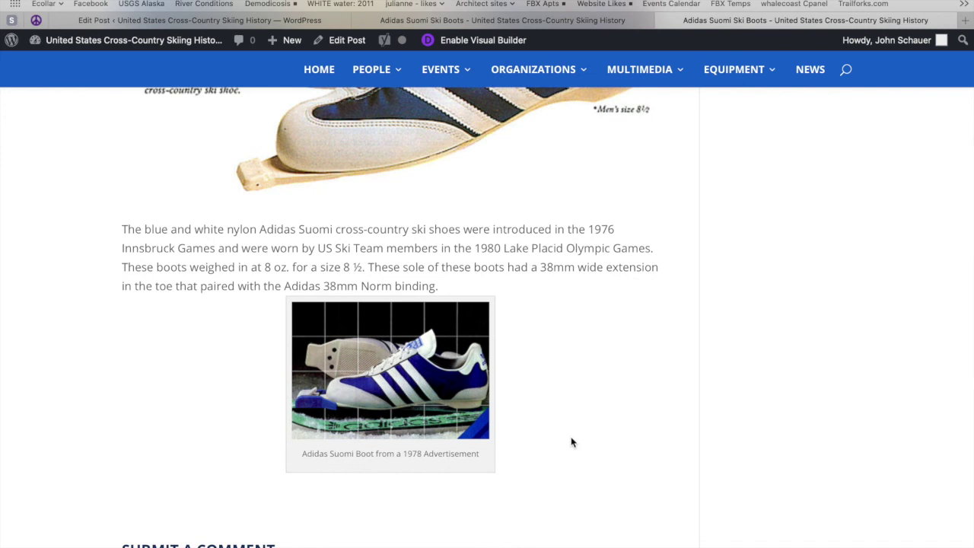
{"action": "scroll", "coordinate": [572, 442], "scroll_direction": "down", "scroll_amount": 2}
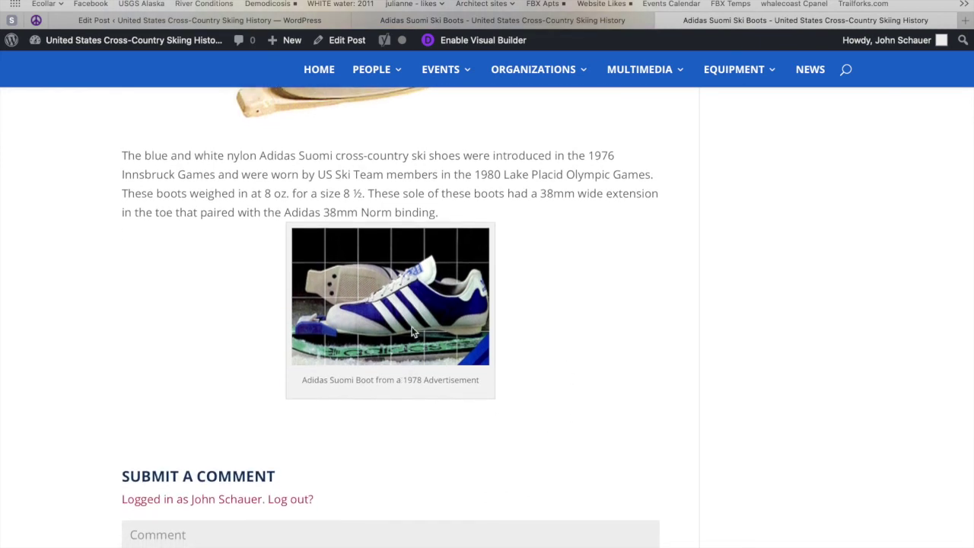
{"action": "scroll", "coordinate": [410, 332], "scroll_direction": "up", "scroll_amount": 10}
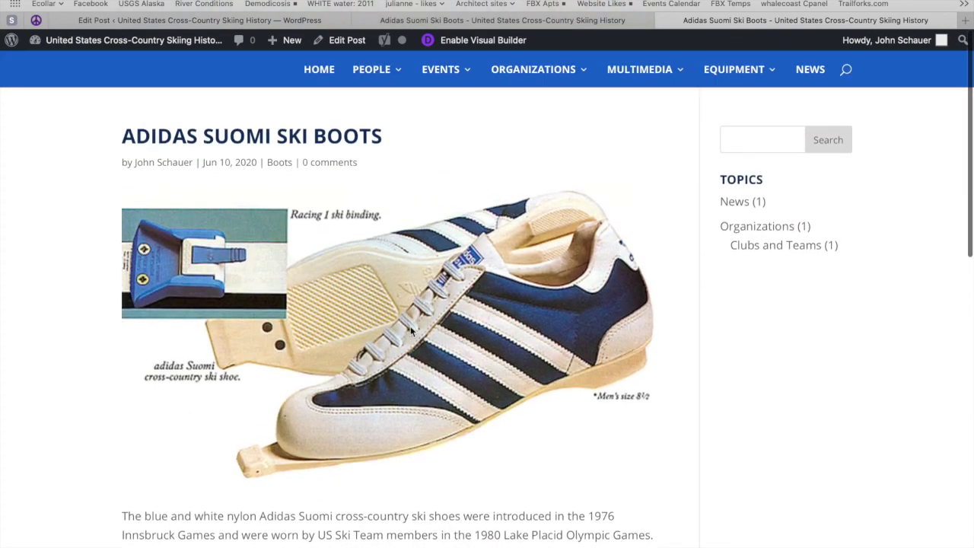
{"action": "scroll", "coordinate": [454, 388], "scroll_direction": "down", "scroll_amount": 3}
{"action": "scroll", "coordinate": [454, 388], "scroll_direction": "down", "scroll_amount": 3}
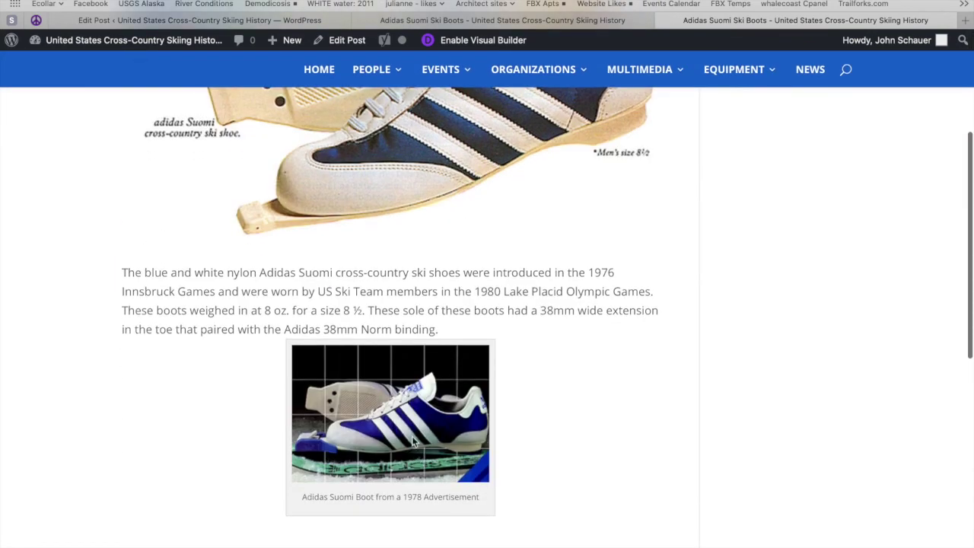
{"action": "scroll", "coordinate": [443, 162], "scroll_direction": "up", "scroll_amount": 3}
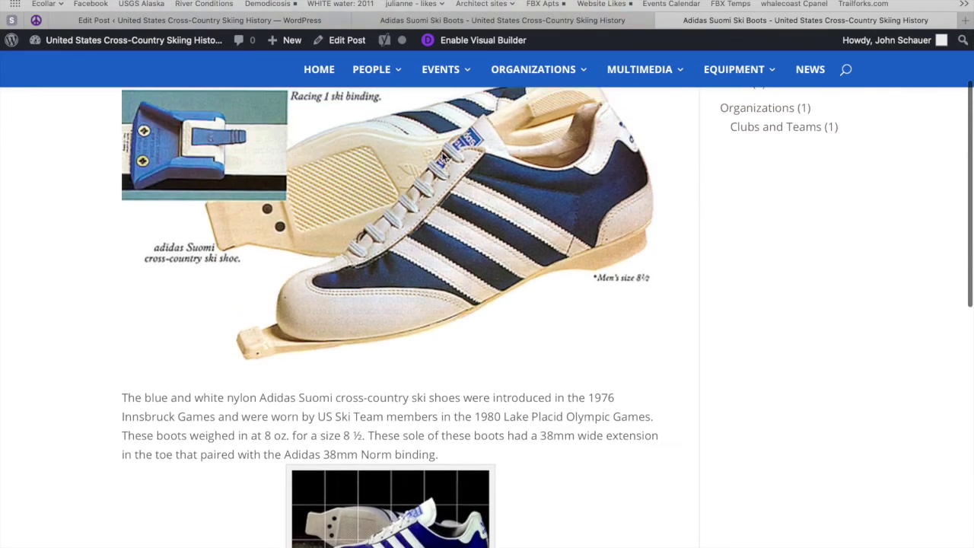
{"action": "scroll", "coordinate": [361, 240], "scroll_direction": "up", "scroll_amount": 3}
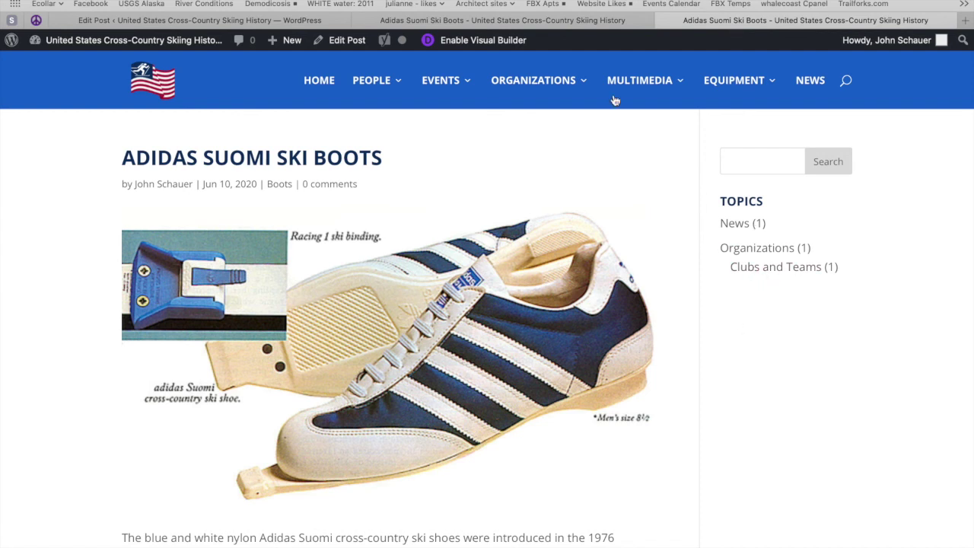
{"action": "mouse_move", "coordinate": [615, 100]}
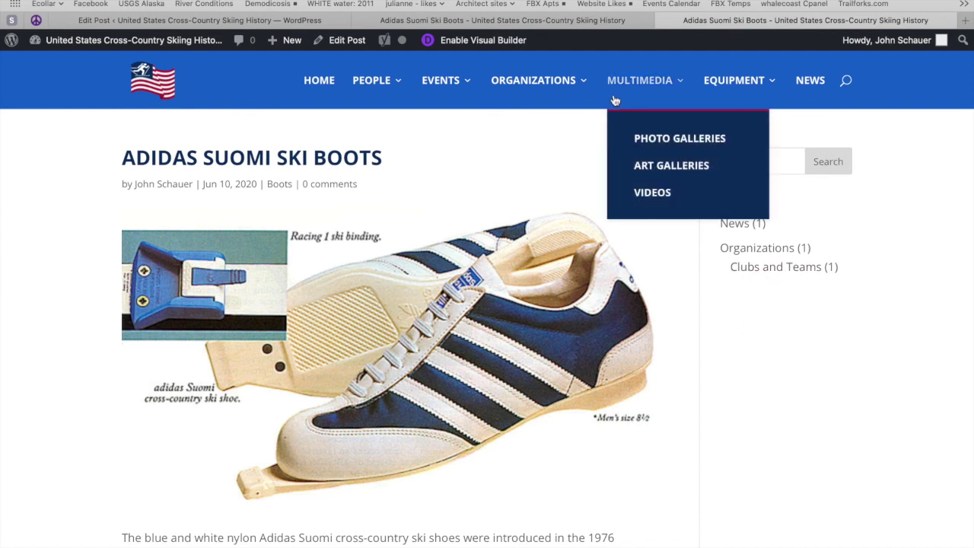
{"action": "mouse_move", "coordinate": [714, 90]}
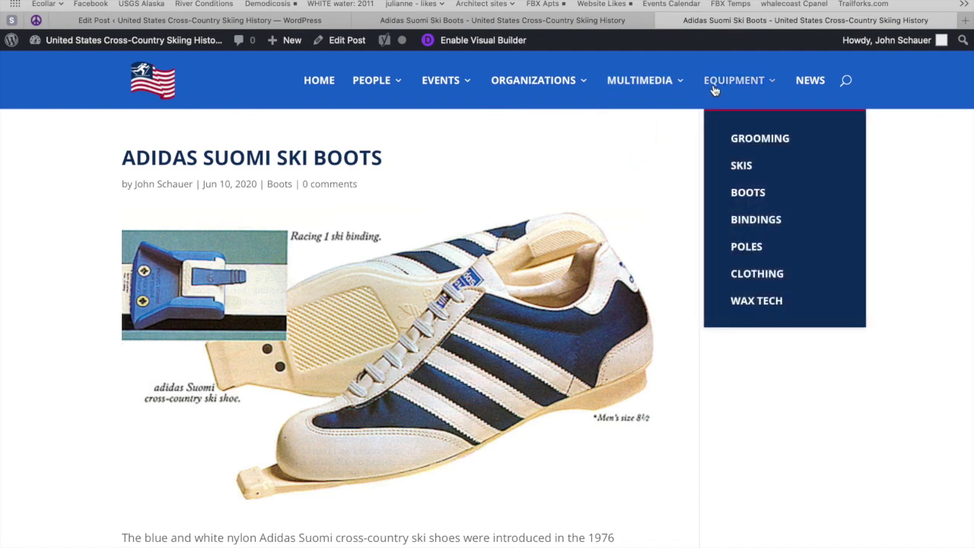
Step: Open the Equipment > Boots archive and check that the post is listed
{"action": "left_click", "coordinate": [748, 194]}
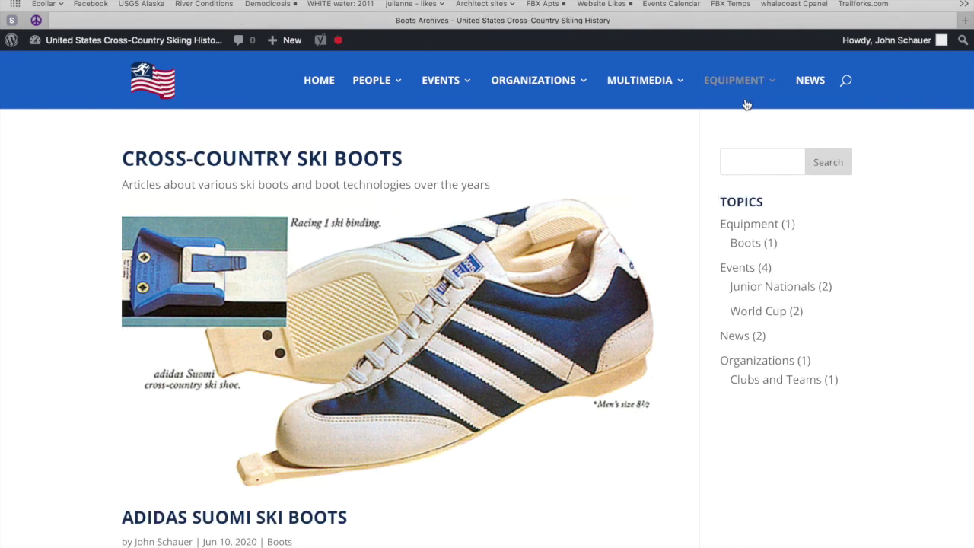
{"action": "mouse_move", "coordinate": [746, 85]}
{"action": "scroll", "coordinate": [486, 344], "scroll_direction": "down", "scroll_amount": 3}
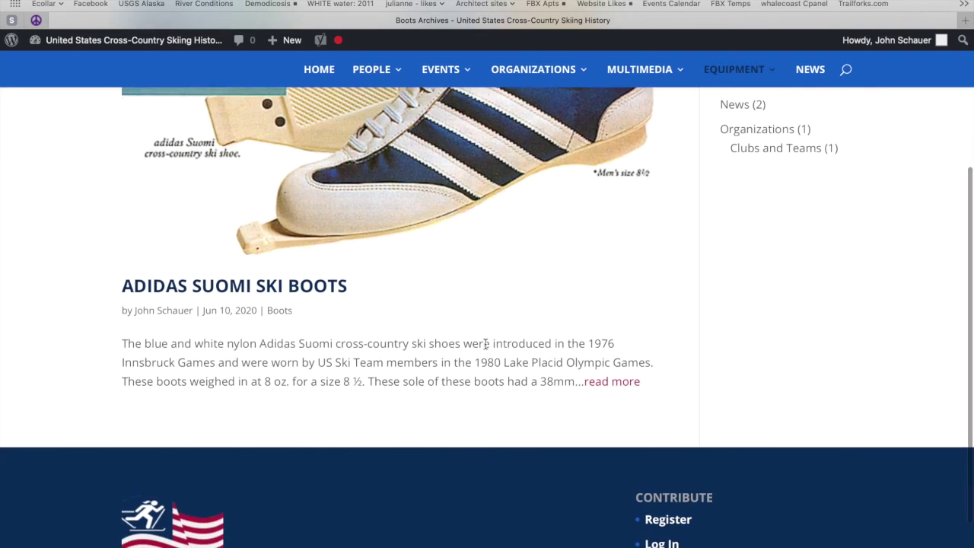
{"action": "scroll", "coordinate": [485, 344], "scroll_direction": "up", "scroll_amount": 3}
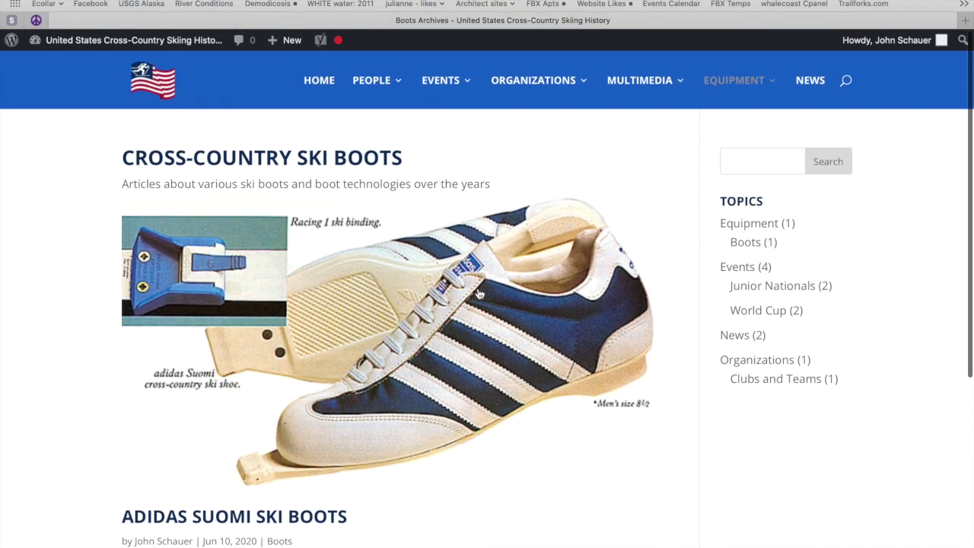
{"action": "scroll", "coordinate": [474, 309], "scroll_direction": "down", "scroll_amount": 2}
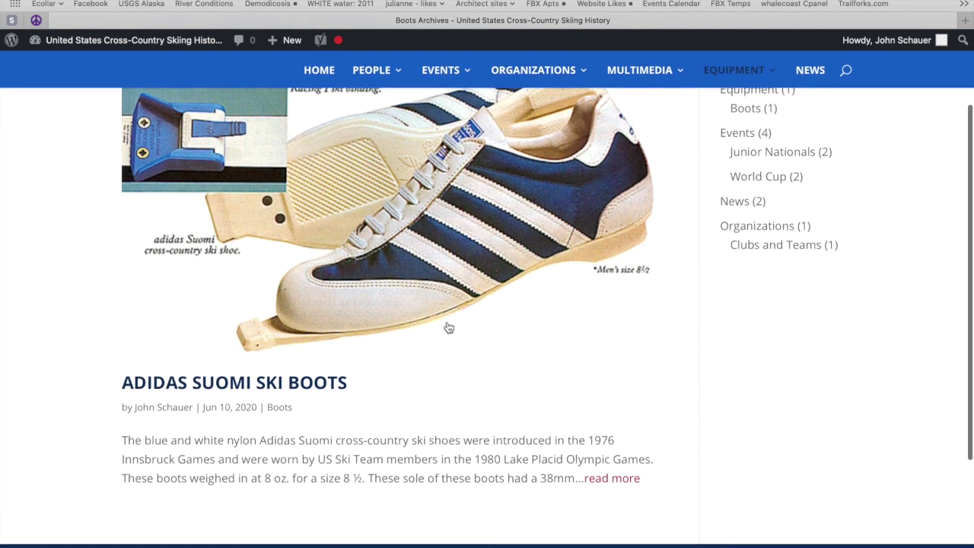
Step: Open the Adidas Suomi Ski Boots post and review its gallery, boot image and source credit
{"action": "left_click", "coordinate": [525, 370]}
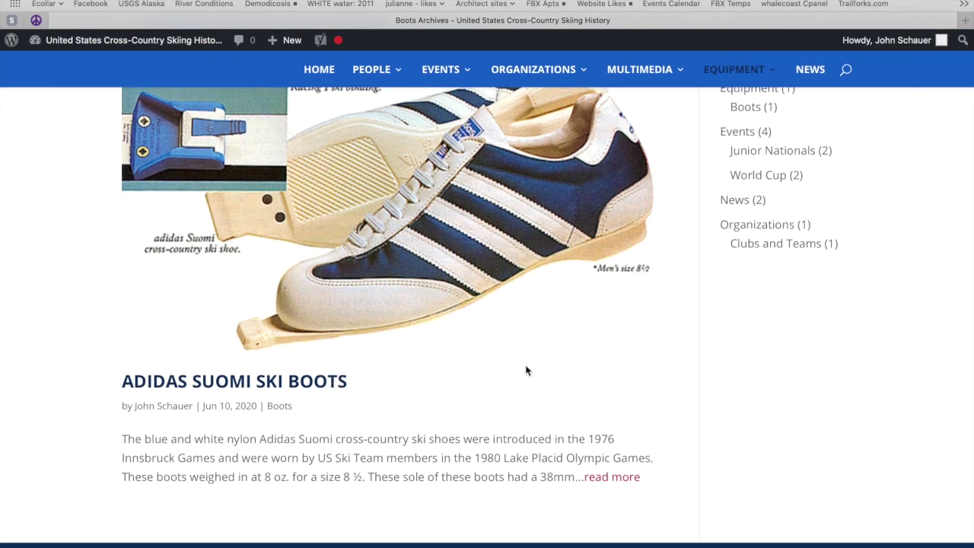
{"action": "scroll", "coordinate": [525, 370], "scroll_direction": "down", "scroll_amount": 5}
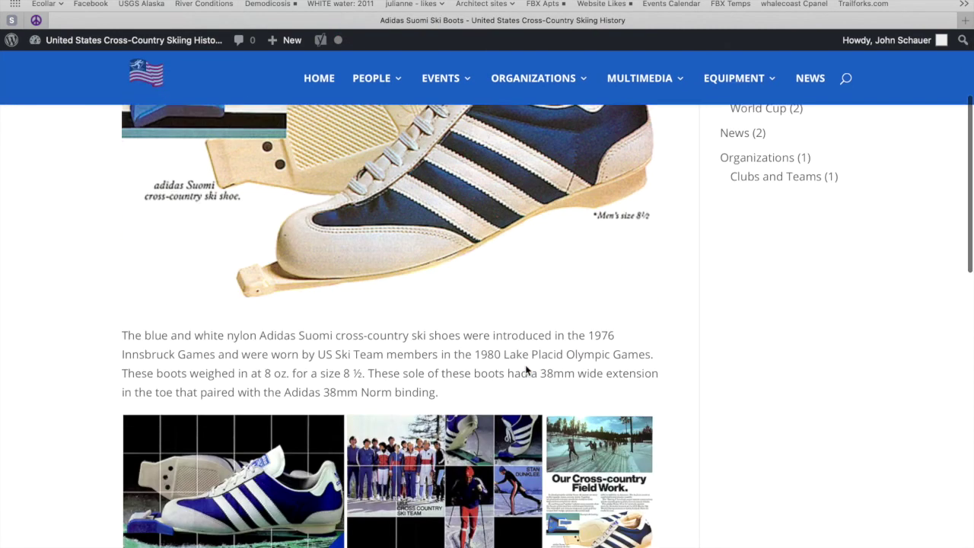
{"action": "scroll", "coordinate": [525, 370], "scroll_direction": "up", "scroll_amount": 5}
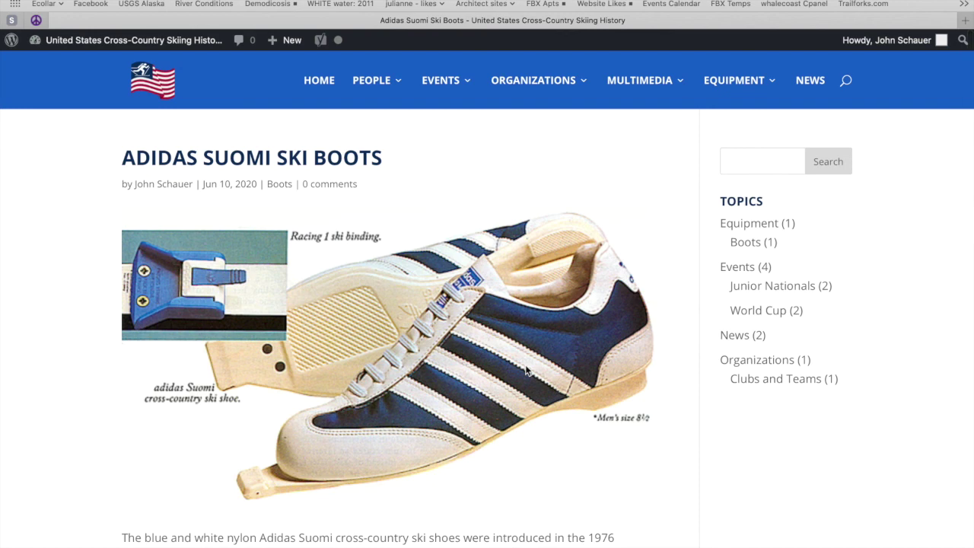
{"action": "scroll", "coordinate": [525, 371], "scroll_direction": "down", "scroll_amount": 15}
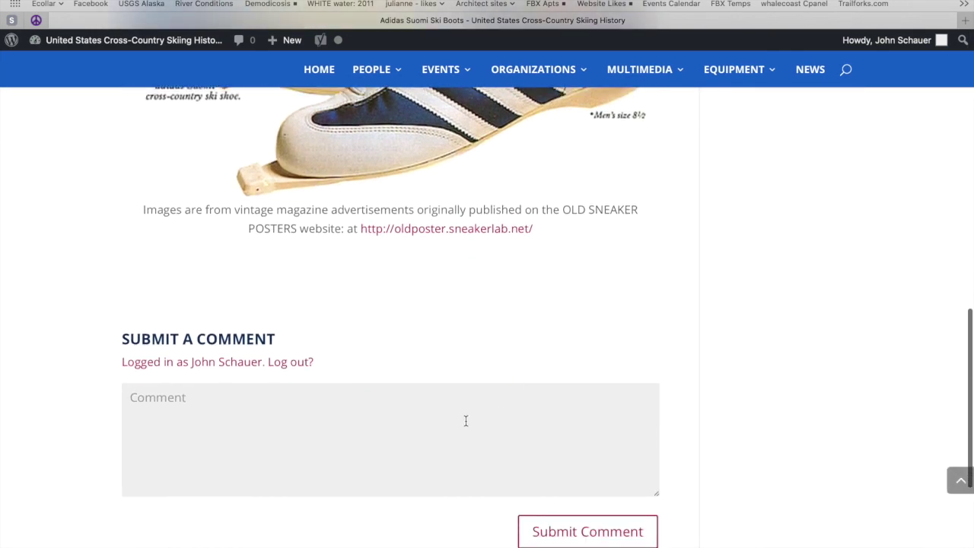
{"action": "scroll", "coordinate": [466, 421], "scroll_direction": "up", "scroll_amount": 6}
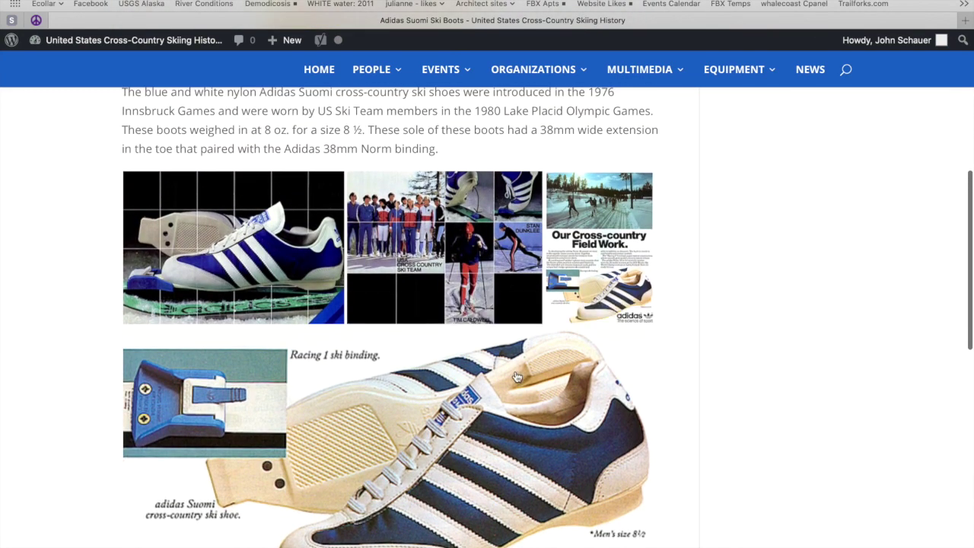
{"action": "scroll", "coordinate": [516, 376], "scroll_direction": "down", "scroll_amount": 1}
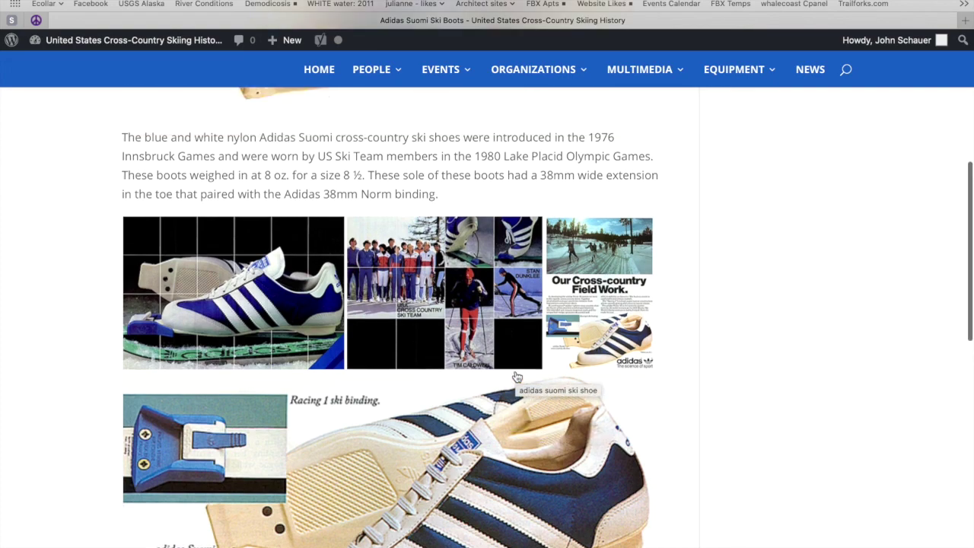
{"action": "scroll", "coordinate": [515, 375], "scroll_direction": "down", "scroll_amount": 4}
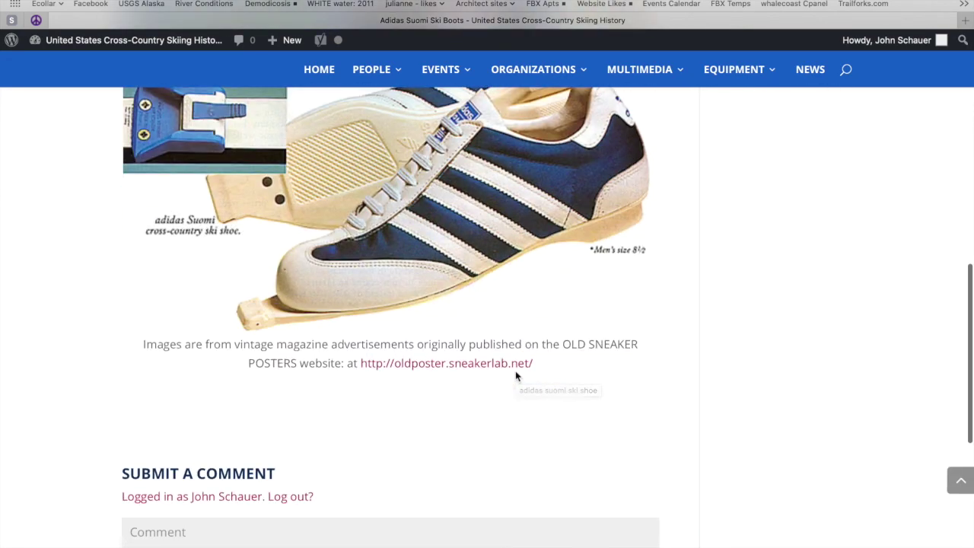
{"action": "scroll", "coordinate": [515, 375], "scroll_direction": "up", "scroll_amount": 10}
{"action": "scroll", "coordinate": [515, 371], "scroll_direction": "up", "scroll_amount": 1}
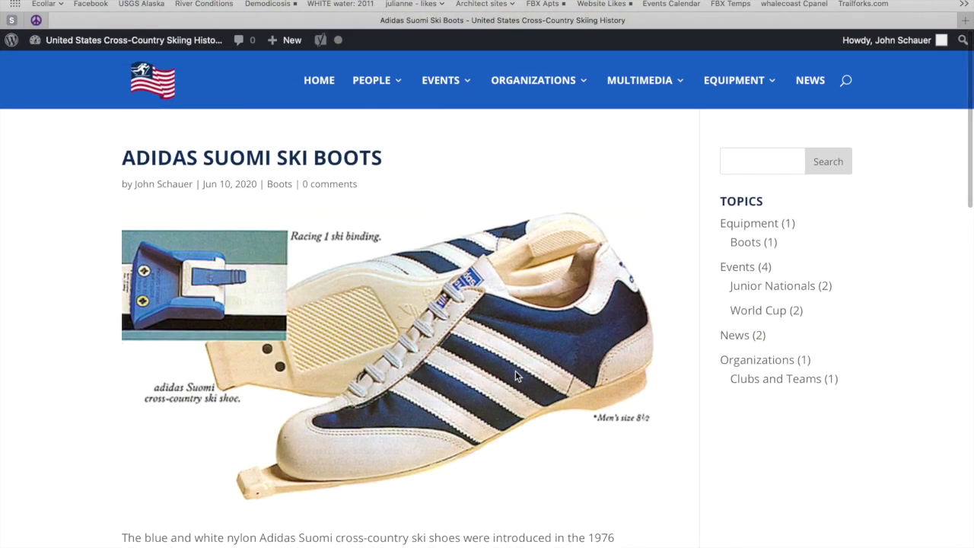